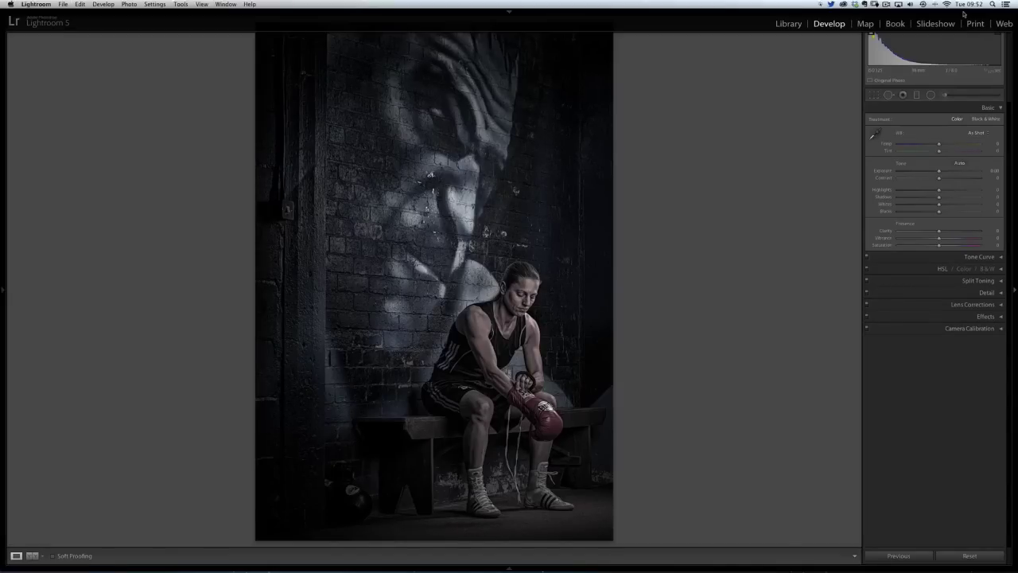
# - Switch to the unedited boxer photo, raise Blacks to about +80 and Shadows to about +23, and lower Highlights to about −23
pyautogui.press('Right')
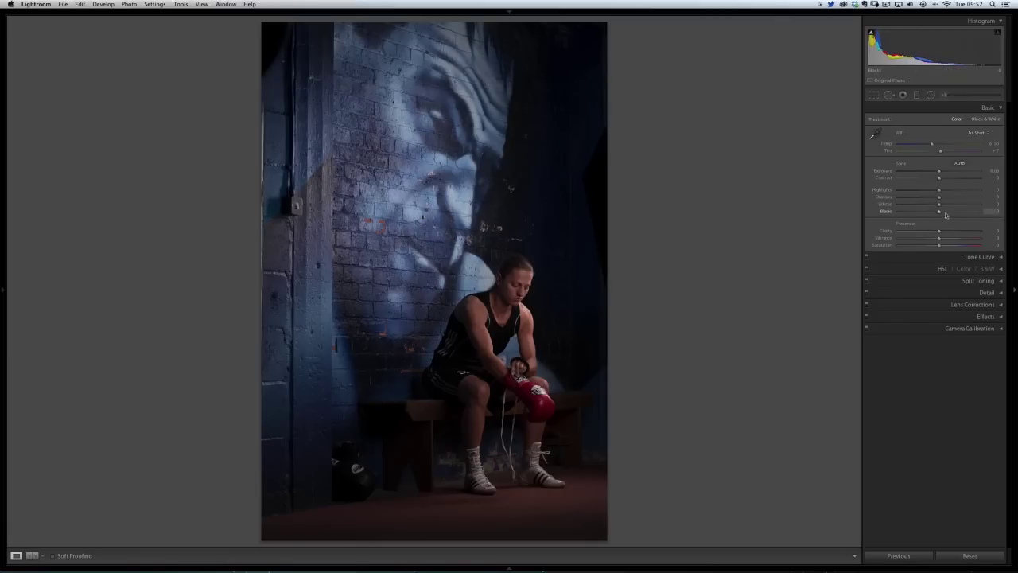
pyautogui.moveTo(939, 213); pyautogui.dragTo(930, 189)
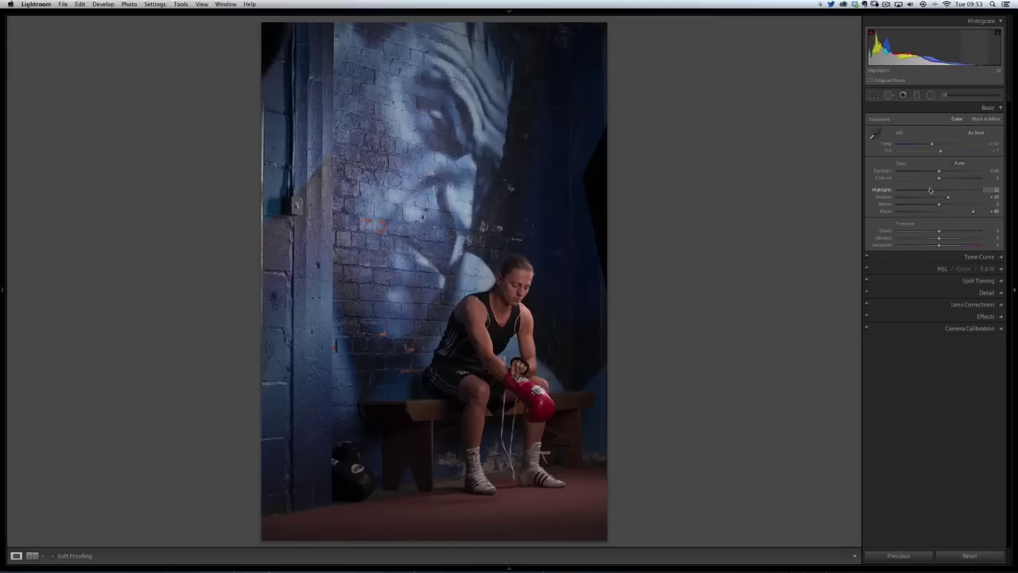
pyautogui.moveTo(930, 189); pyautogui.dragTo(929, 189)
# - Crop the photo slightly tighter on all sides, trimming the dark corner, the edges of the wall and the floor
pyautogui.press('r')
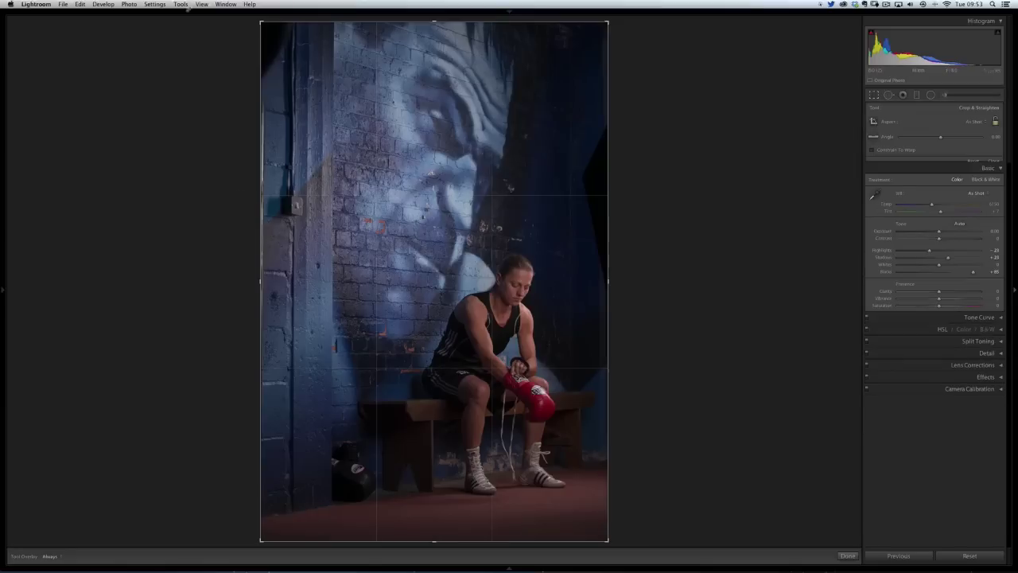
pyautogui.moveTo(268, 32); pyautogui.dragTo(261, 30)
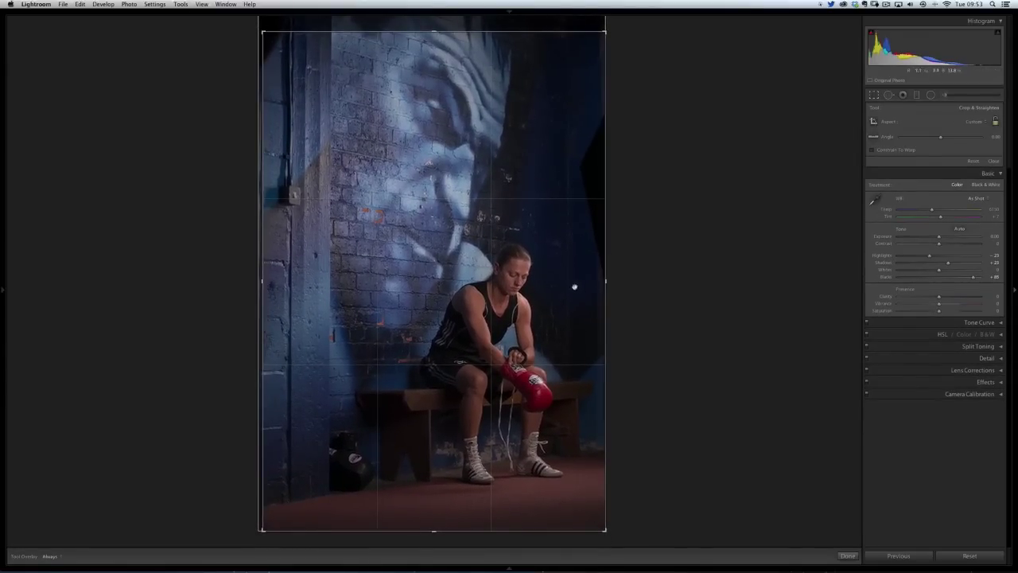
pyautogui.moveTo(605, 281); pyautogui.dragTo(602, 280)
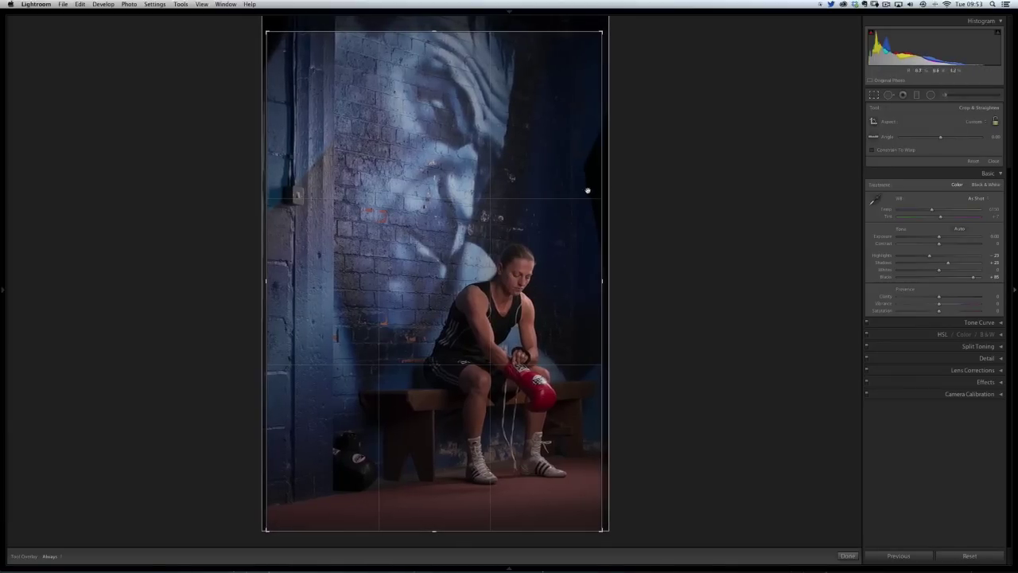
pyautogui.moveTo(434, 529); pyautogui.dragTo(434, 523)
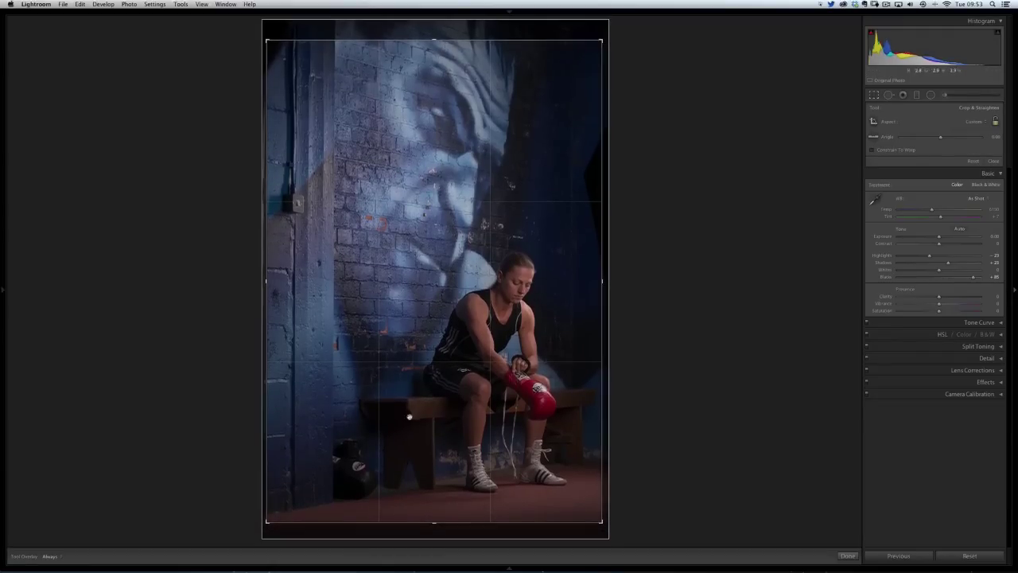
pyautogui.press('Return')
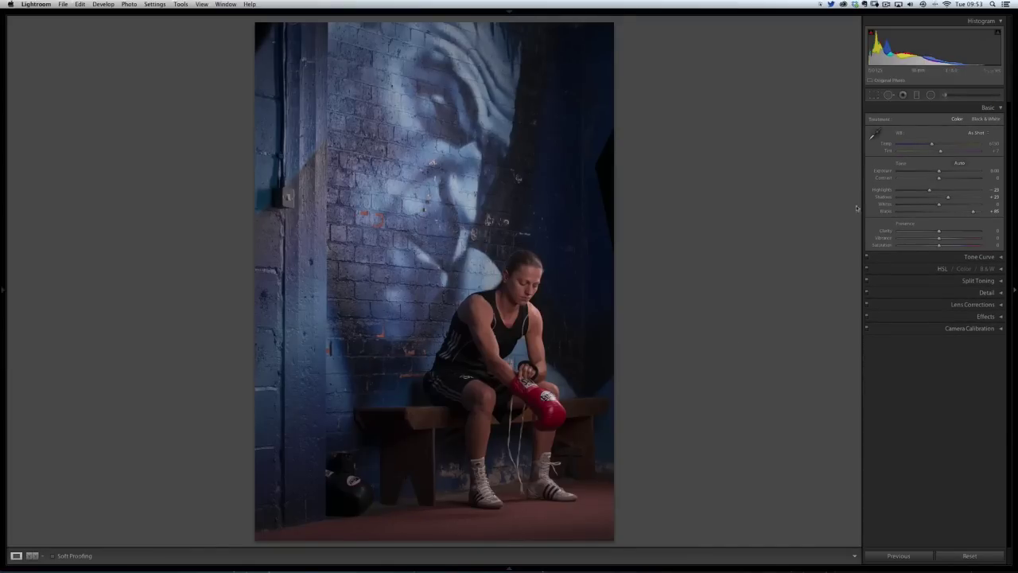
# - Add a graduated filter rising from the photo's bottom edge over the floor and lower its exposure to darken the floor
pyautogui.click(916, 96)
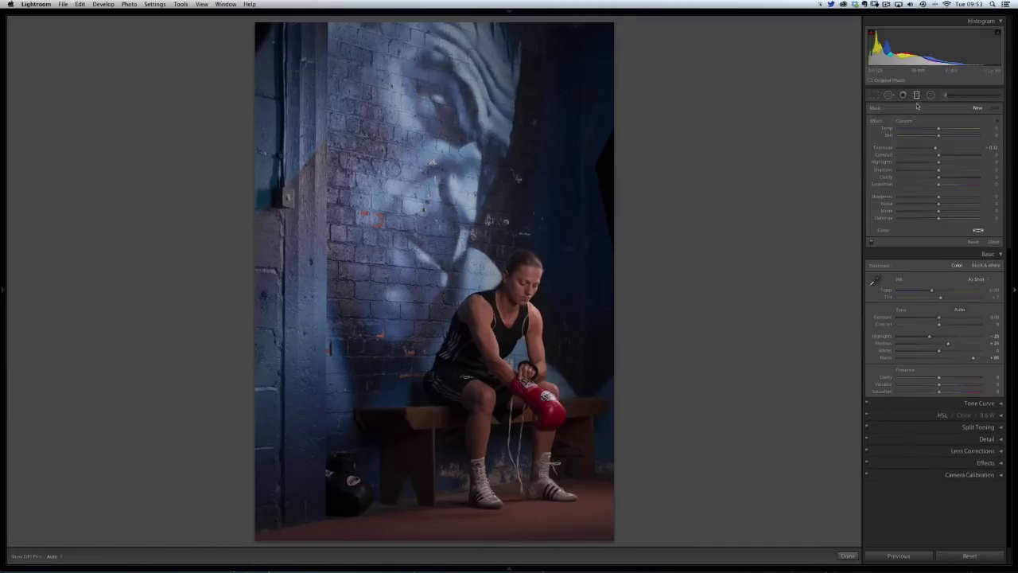
pyautogui.moveTo(439, 537); pyautogui.dragTo(439, 516)
pyautogui.moveTo(936, 149); pyautogui.dragTo(921, 144)
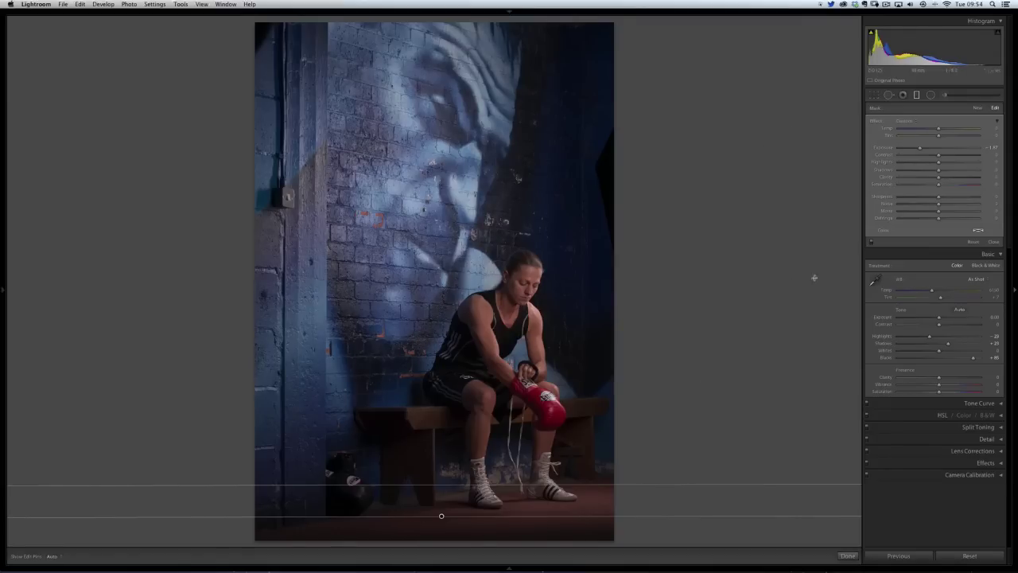
pyautogui.moveTo(922, 149); pyautogui.dragTo(924, 150)
# - Paint an Adjustment Brush mask over the mural face and brick wall with slightly reduced exposure and the mask overlay displayed
pyautogui.click(946, 96)
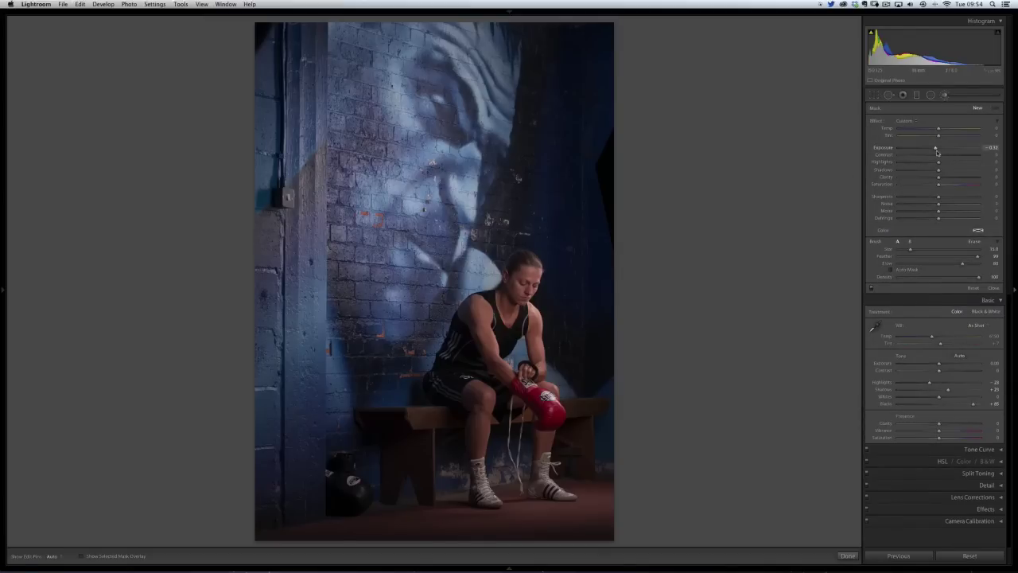
pyautogui.moveTo(936, 150); pyautogui.dragTo(935, 152)
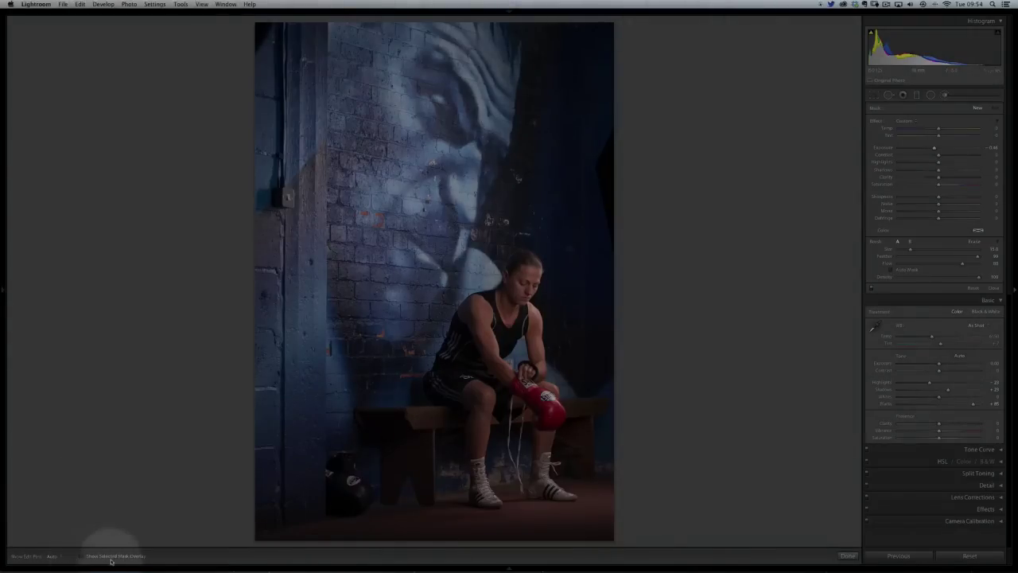
pyautogui.click(82, 556)
pyautogui.moveTo(442, 97)
pyautogui.mouseDown()
pyautogui.moveTo(475, 65)
pyautogui.moveTo(446, 75)
pyautogui.moveTo(399, 143)
pyautogui.moveTo(460, 148)
pyautogui.moveTo(366, 338)
pyautogui.moveTo(398, 75)
pyautogui.moveTo(362, 199)
pyautogui.moveTo(374, 60)
pyautogui.moveTo(506, 65)
pyautogui.moveTo(344, 344)
pyautogui.moveTo(355, 61)
pyautogui.moveTo(327, 253)
pyautogui.moveTo(347, 40)
pyautogui.moveTo(319, 374)
pyautogui.moveTo(324, 48)
pyautogui.moveTo(378, 44)
pyautogui.mouseUp()
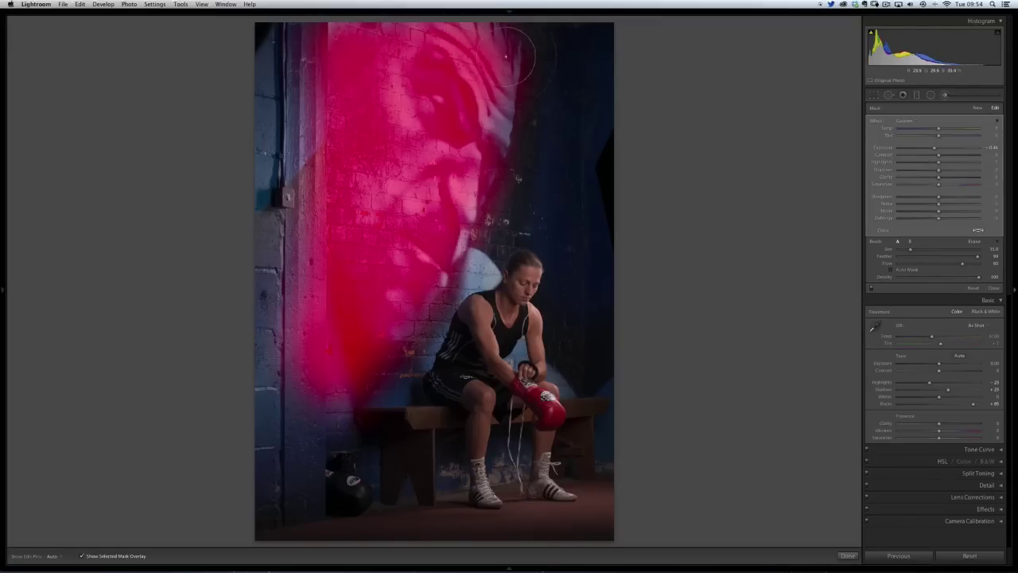
# - Hide the mask overlay and darken the painted mural area with exposure about −0.93 and highlights about −37
pyautogui.click(83, 556)
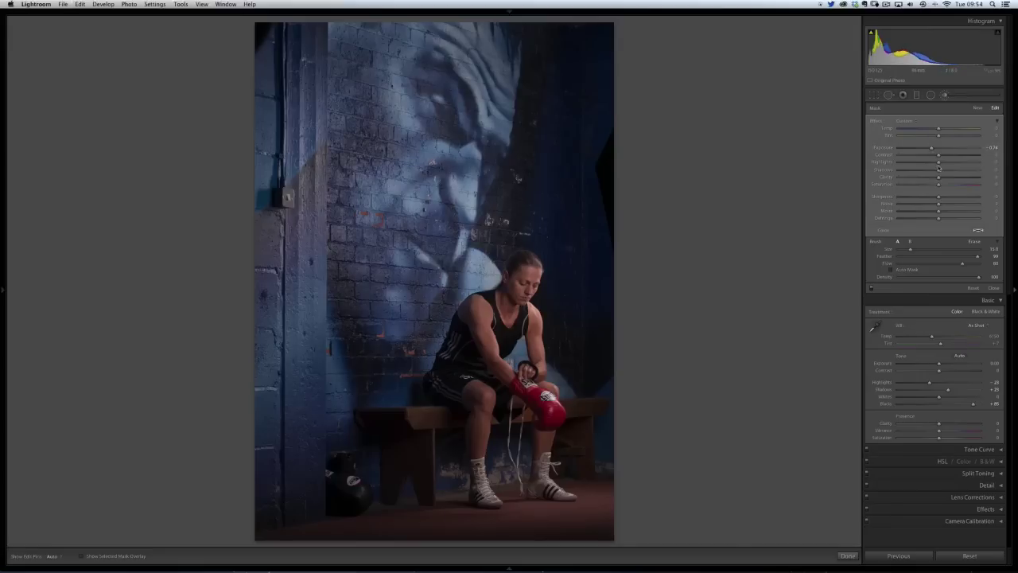
pyautogui.moveTo(940, 163); pyautogui.dragTo(924, 162)
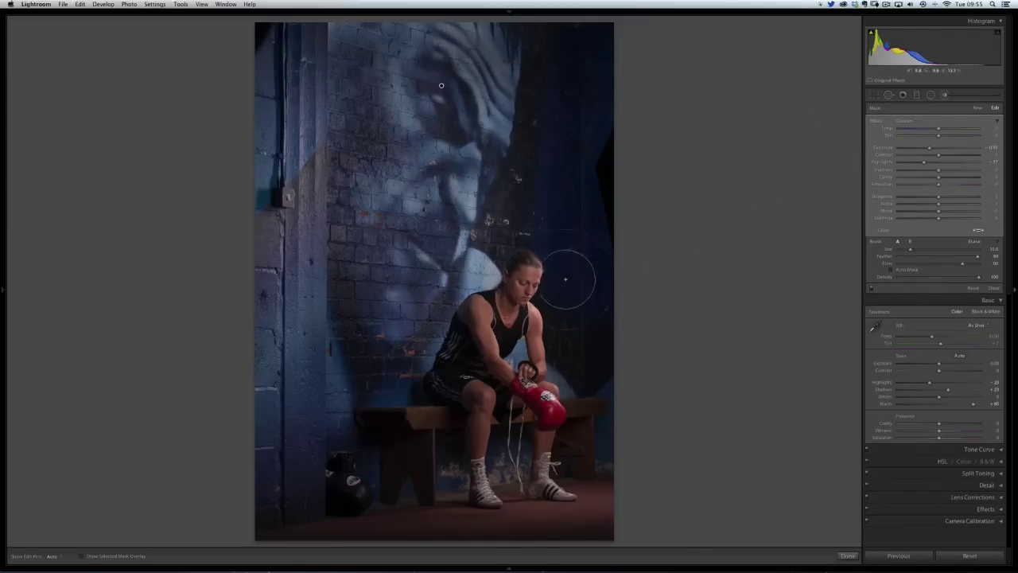
pyautogui.click(945, 95)
# - Heal the moles and small blemishes on the boxer's cheek using the Spot Removal tool with a smaller brush
pyautogui.click(430, 287)
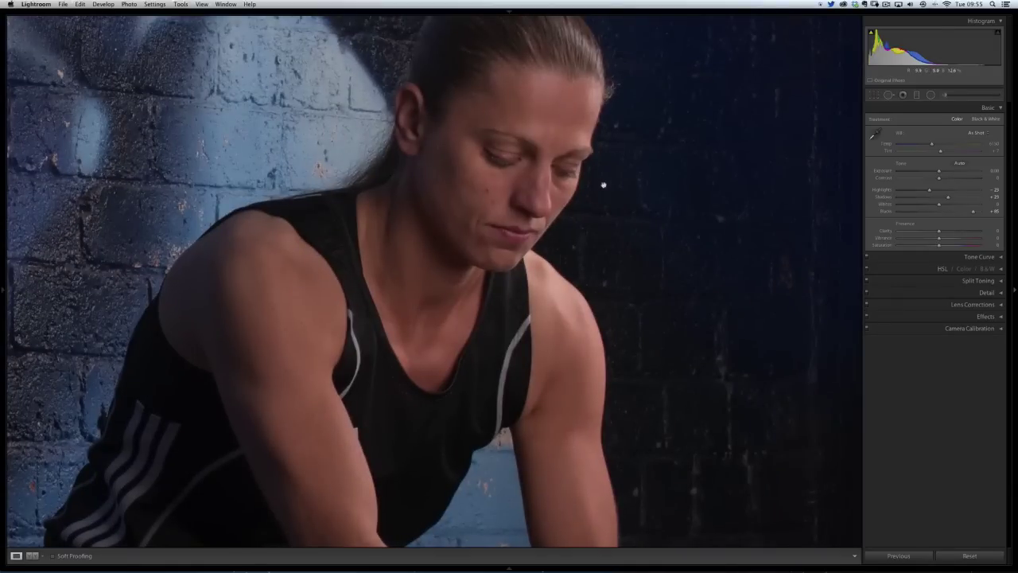
pyautogui.click(889, 96)
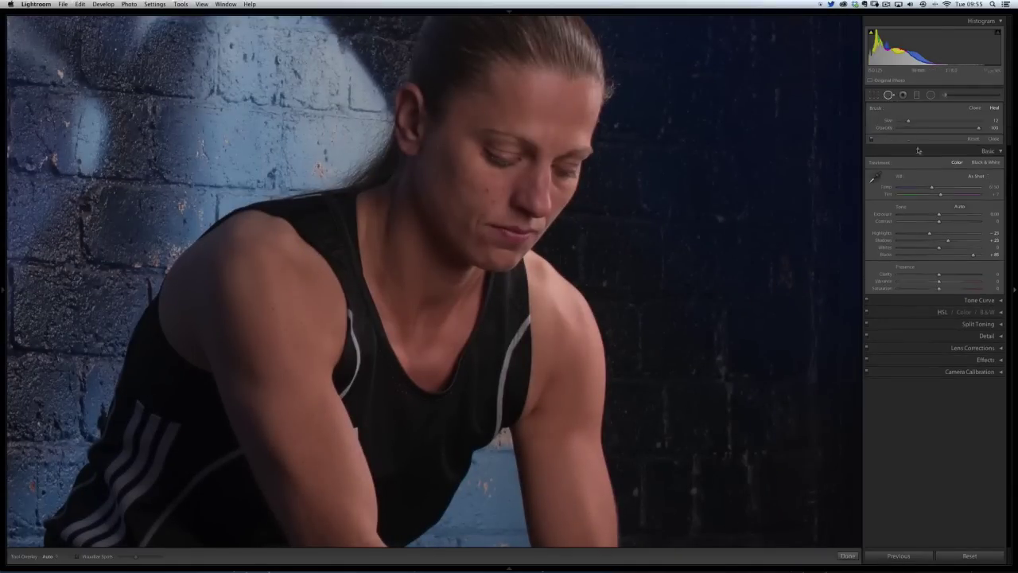
pyautogui.moveTo(909, 121); pyautogui.dragTo(904, 120)
pyautogui.click(485, 189)
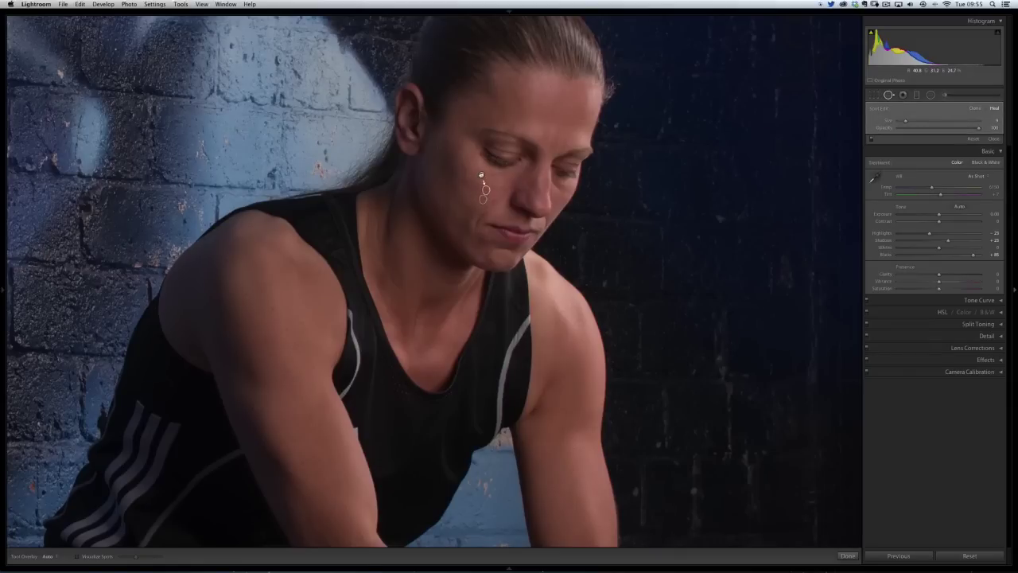
pyautogui.click(479, 177)
pyautogui.click(499, 183)
pyautogui.moveTo(491, 177); pyautogui.dragTo(473, 189)
pyautogui.click(890, 95)
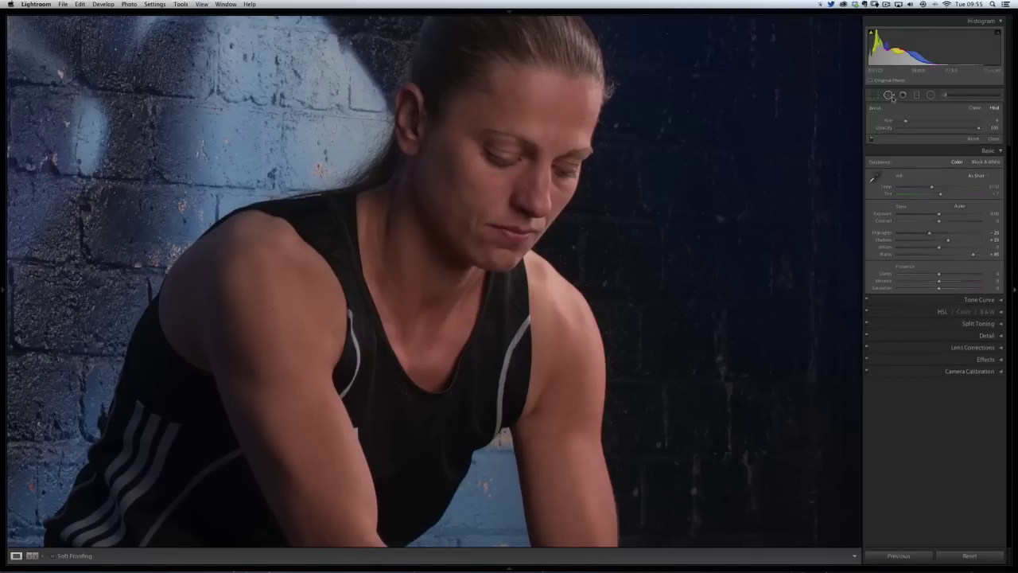
pyautogui.click(440, 239)
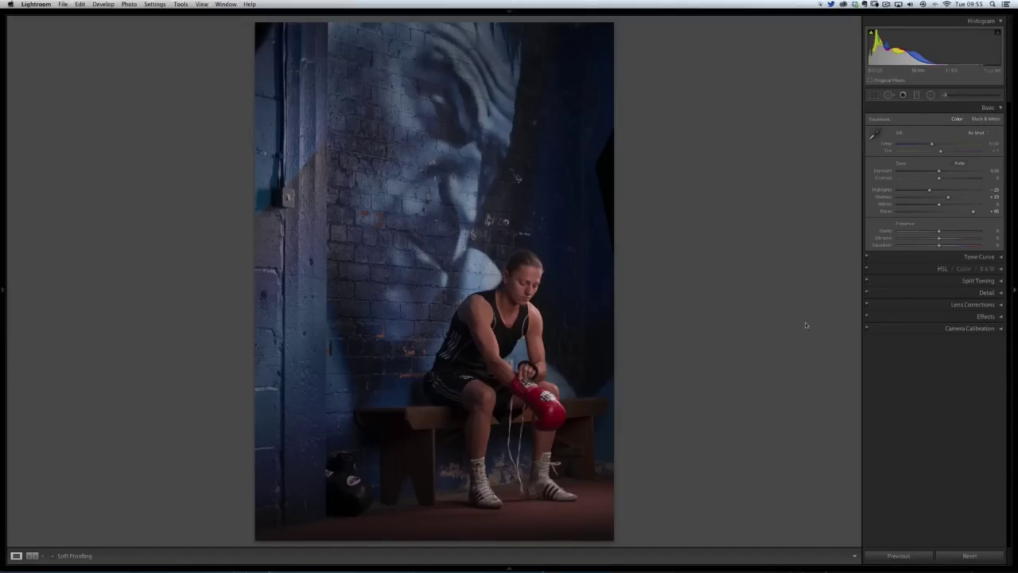
# - Sharpen the photo with an amount of 66 and edge masking of 75
pyautogui.click(990, 293)
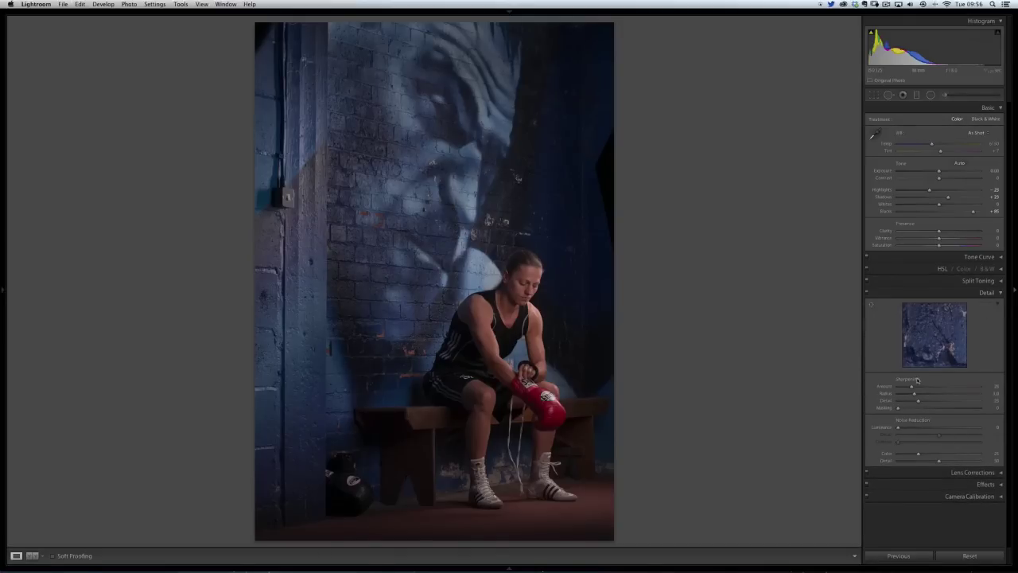
pyautogui.moveTo(913, 389); pyautogui.dragTo(933, 391)
pyautogui.press('alt')
pyautogui.moveTo(898, 407)
pyautogui.mouseDown()
pyautogui.moveTo(907, 409)
pyautogui.moveTo(898, 409)
pyautogui.mouseUp()
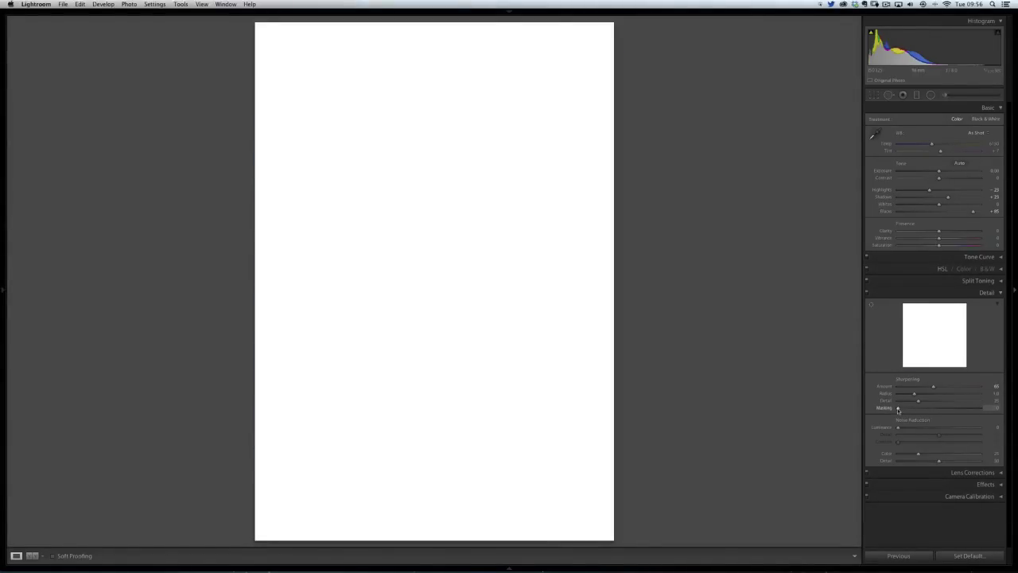
pyautogui.moveTo(898, 408); pyautogui.dragTo(959, 407)
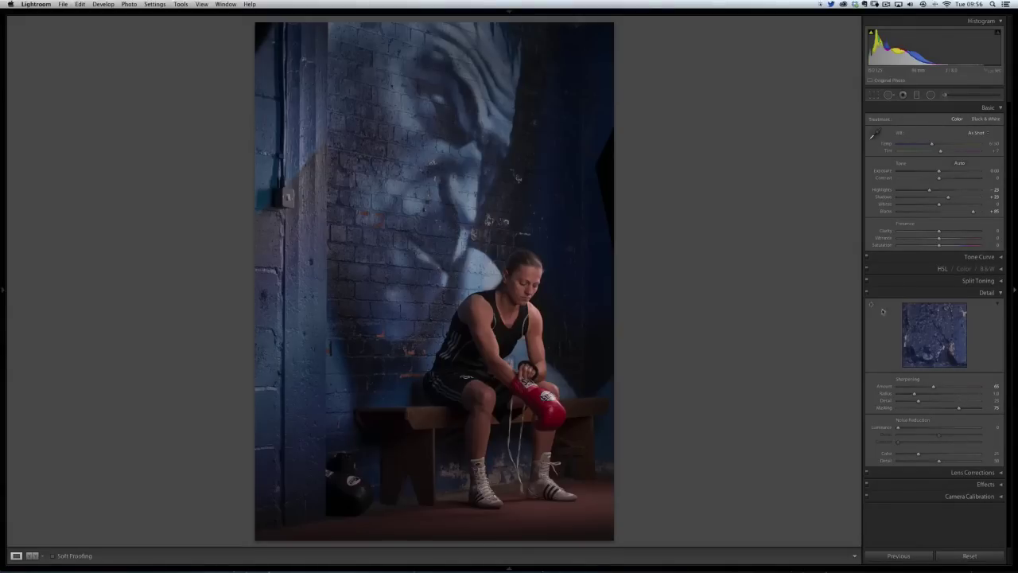
pyautogui.click(1003, 296)
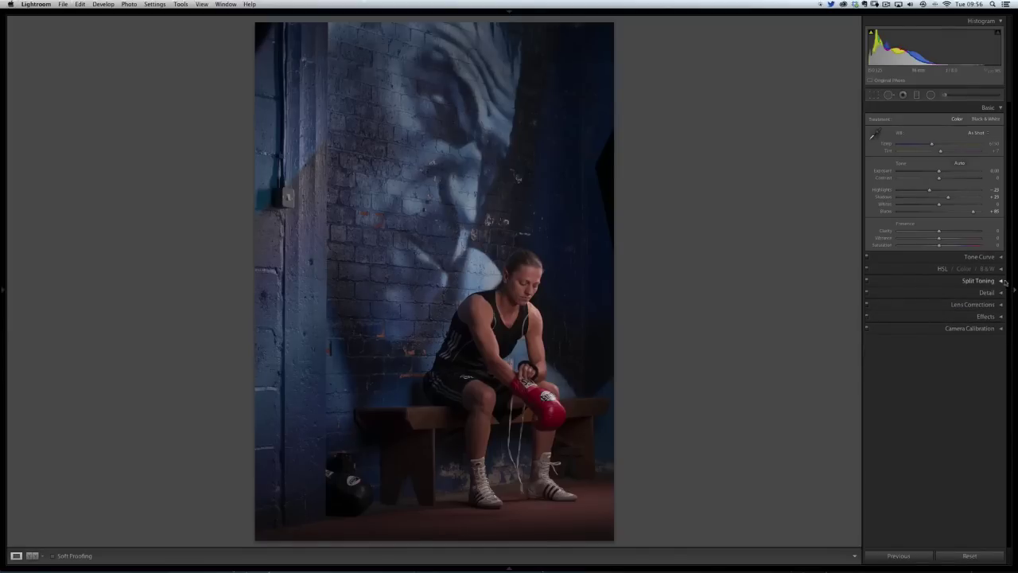
# - Reduce the orange saturation in the HSL adjustments and slightly lower the photo's overall saturation
pyautogui.click(1001, 268)
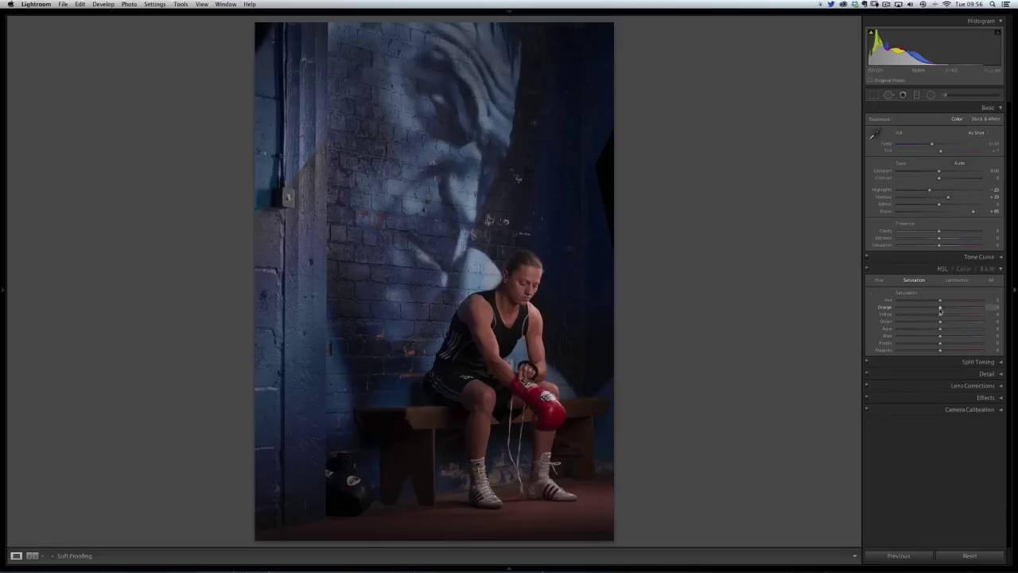
pyautogui.moveTo(942, 308); pyautogui.dragTo(934, 310)
pyautogui.moveTo(938, 246); pyautogui.dragTo(934, 246)
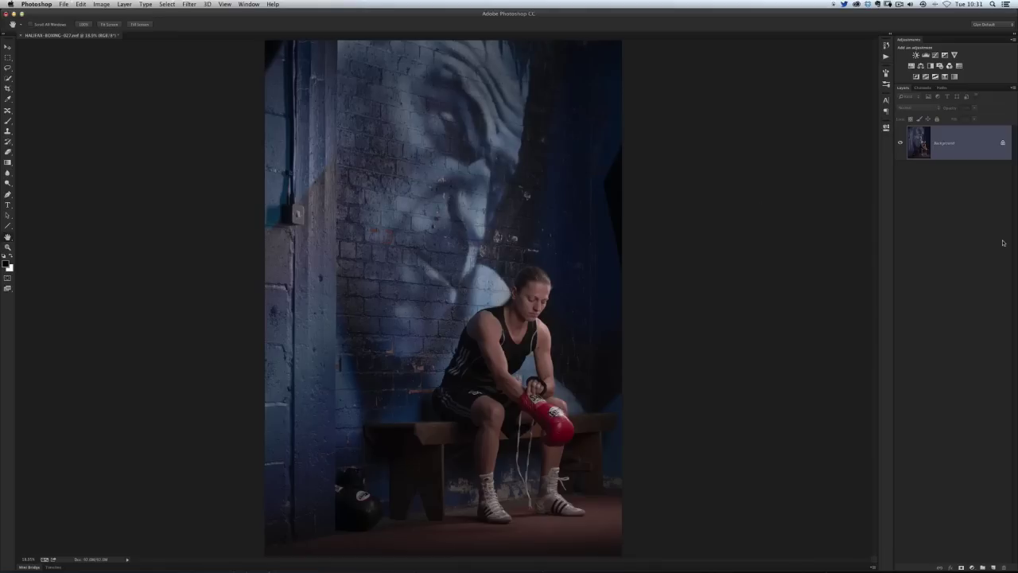
# - In Photoshop, duplicate the background layer and outline the black wedge at the wall's right edge with the Polygonal Lasso
pyautogui.press('super+j')
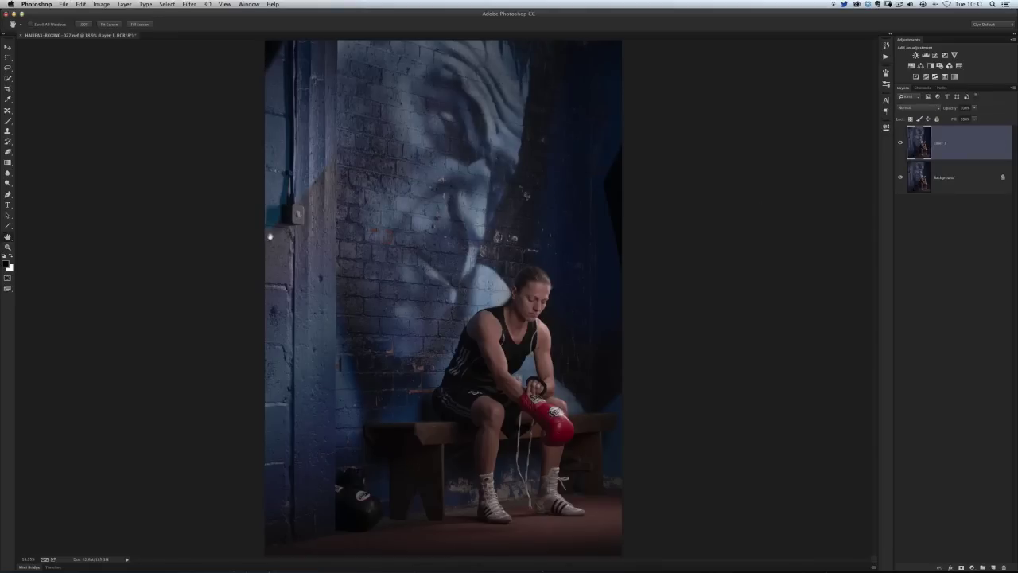
pyautogui.press('l')
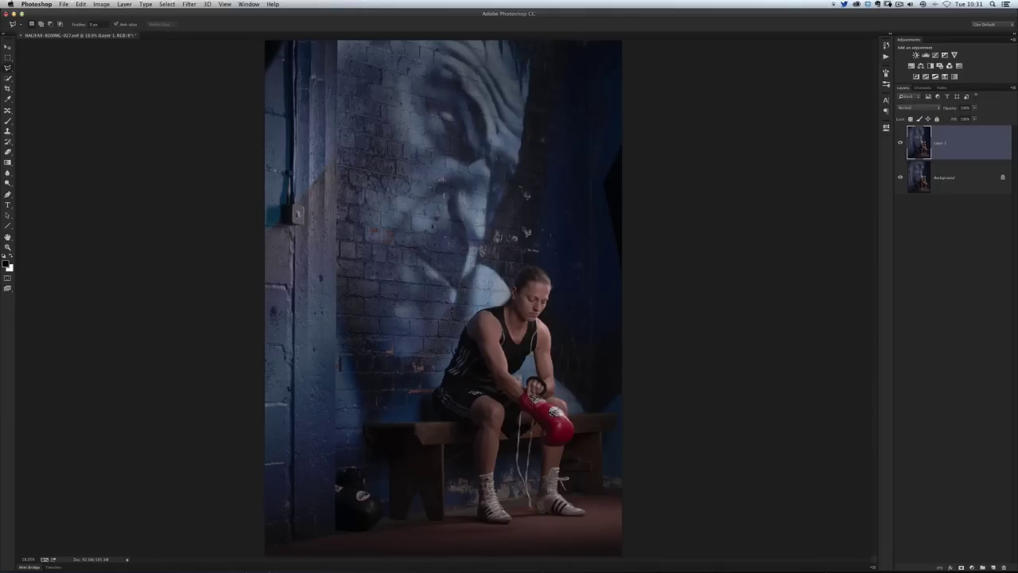
pyautogui.press('super+plus')
pyautogui.press('super+plus')
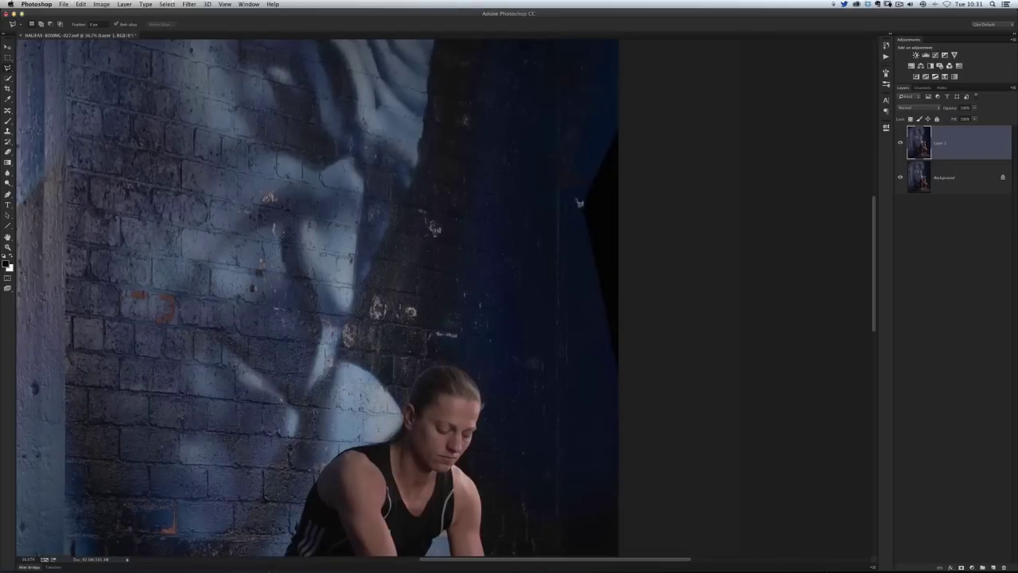
pyautogui.click(621, 117)
pyautogui.click(578, 208)
pyautogui.click(620, 396)
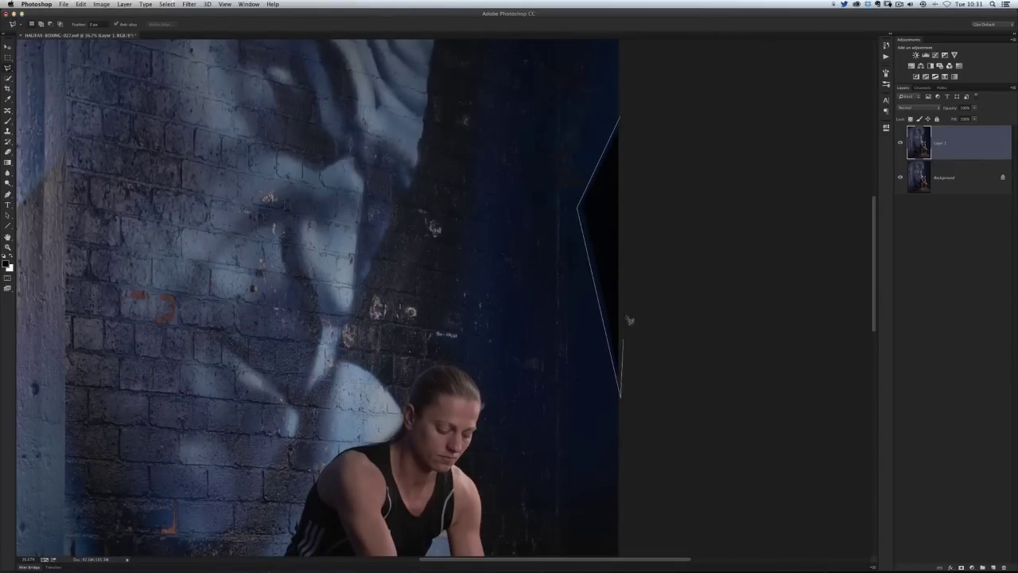
pyautogui.click(641, 131)
pyautogui.click(624, 120)
# - Fill the selected black wedge using Content-Aware at 100% opacity in Normal mode, and clear the selection
pyautogui.hotkey('shift', 'BackSpace')
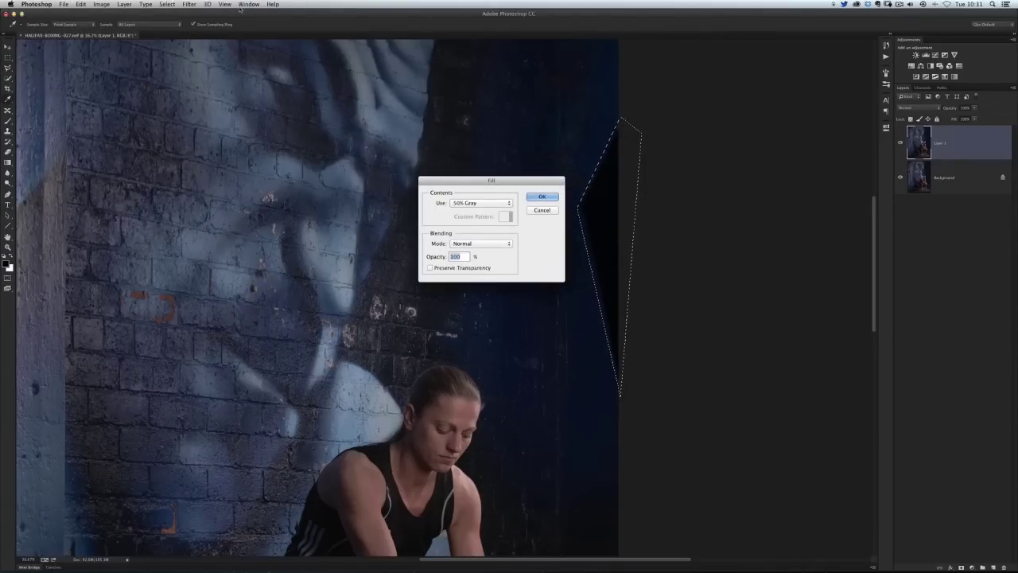
pyautogui.click(475, 203)
pyautogui.click(476, 172)
pyautogui.click(539, 198)
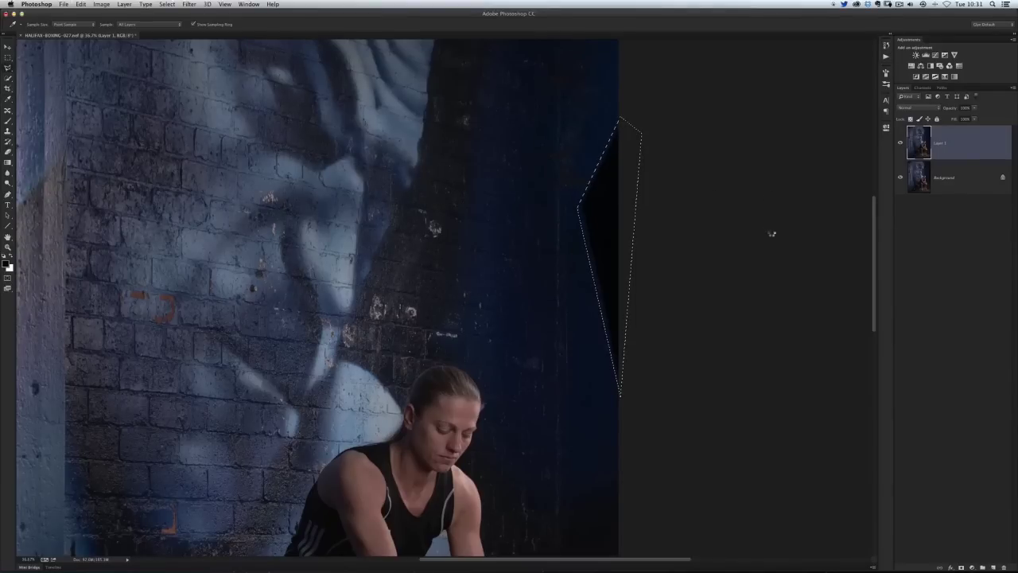
pyautogui.press('super+d')
# - Lasso the black patch in the photo's upper-left corner, replace it with a Content-Aware fill and deselect
pyautogui.scroll(2, 362, 230)
pyautogui.scroll(5, 362, 230)
pyautogui.hscroll(-7, 362, 230)
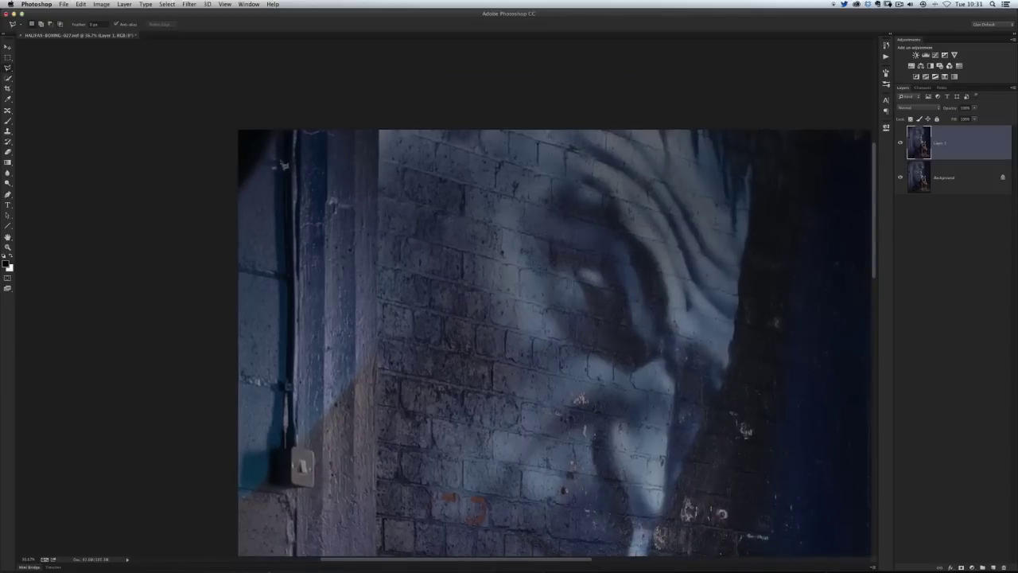
pyautogui.hotkey('shift', 'l')
pyautogui.hotkey('shift', 'l')
pyautogui.moveTo(285, 144)
pyautogui.mouseDown()
pyautogui.moveTo(251, 185)
pyautogui.moveTo(215, 185)
pyautogui.moveTo(262, 109)
pyautogui.mouseUp()
pyautogui.hotkey('shift', 'BackSpace')
pyautogui.press('Return')
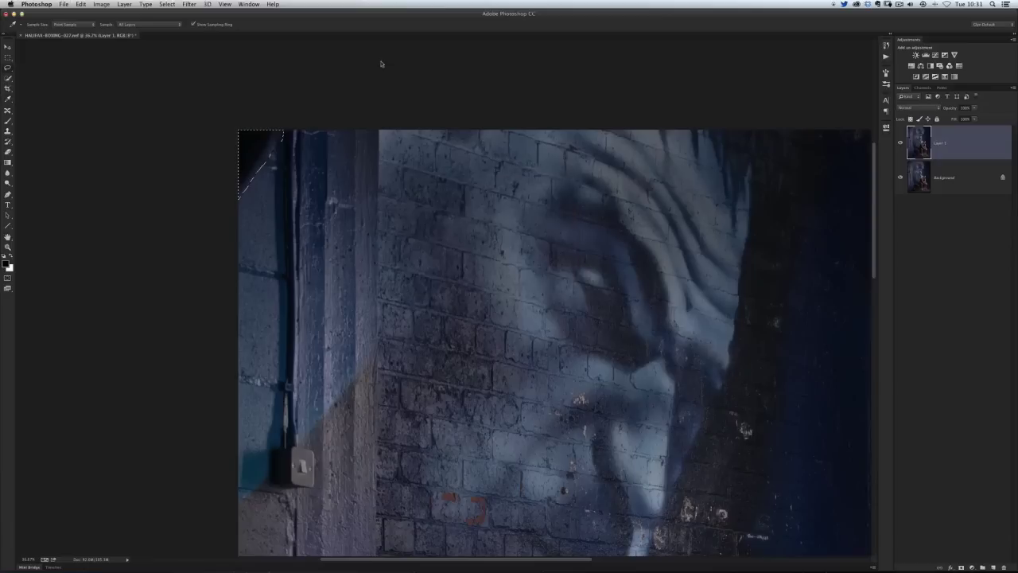
pyautogui.press('super+d')
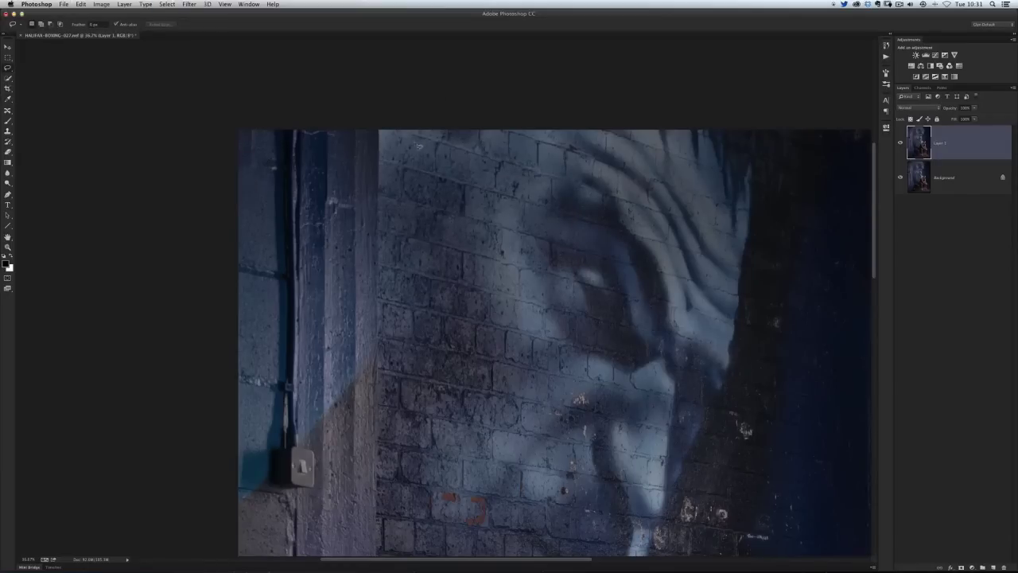
pyautogui.scroll(-3, 493, 275)
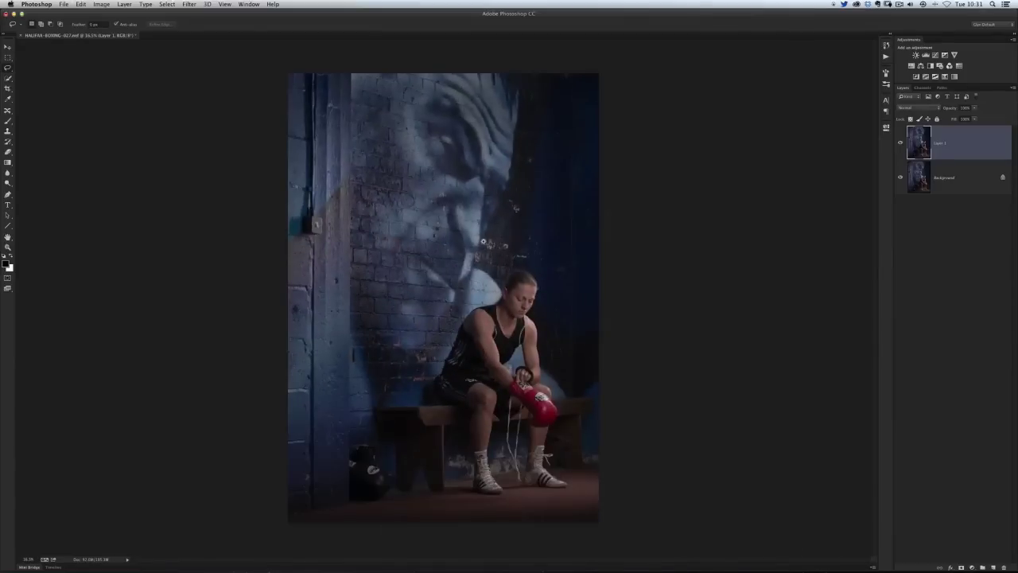
# - Compare the photo with and without the cleaned-up layer, and merge that layer down into the Background
pyautogui.scroll(1, 481, 255)
pyautogui.scroll(-2, 478, 241)
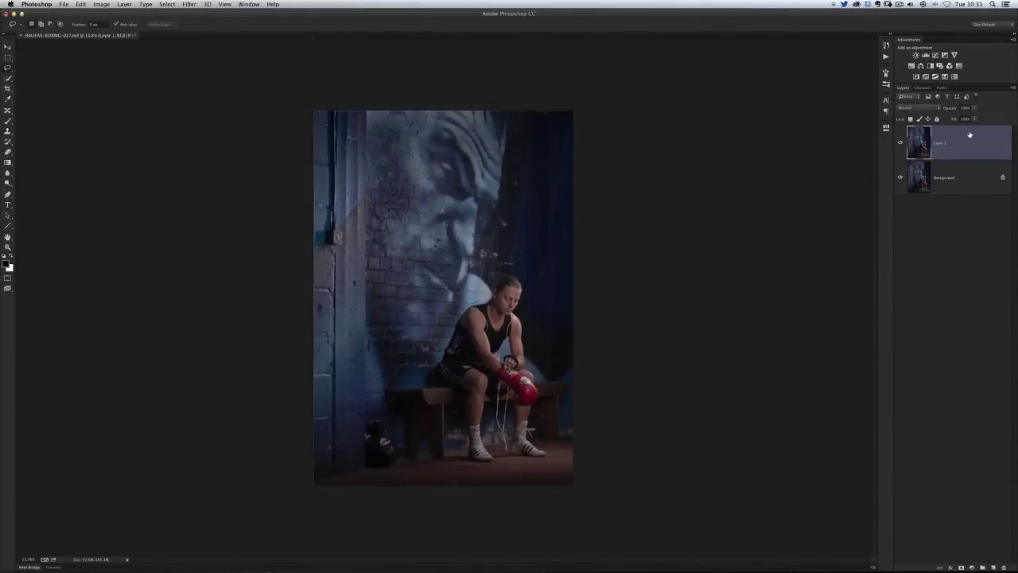
pyautogui.click(901, 143)
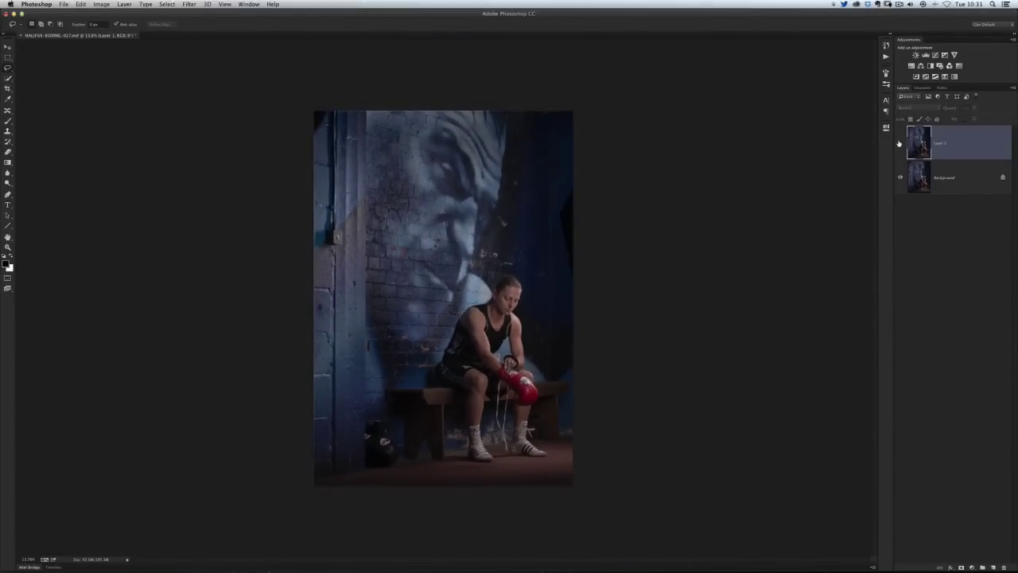
pyautogui.click(902, 144)
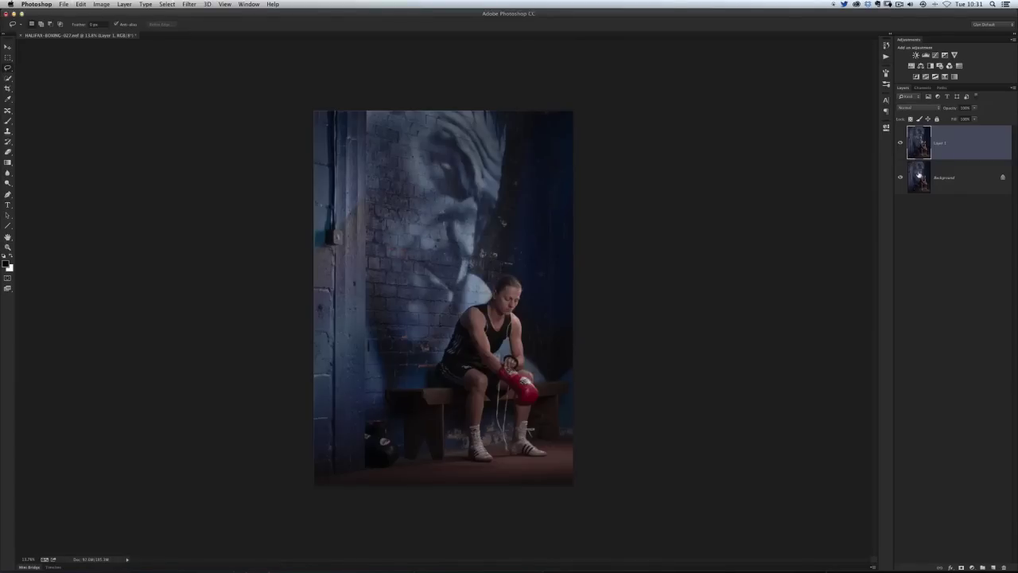
pyautogui.press('super+e')
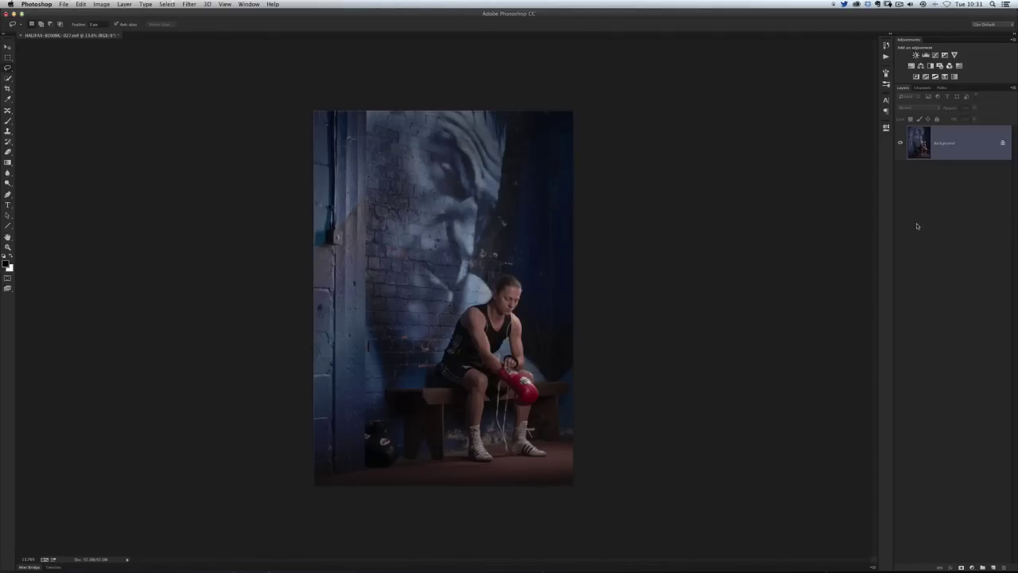
pyautogui.press('super+0')
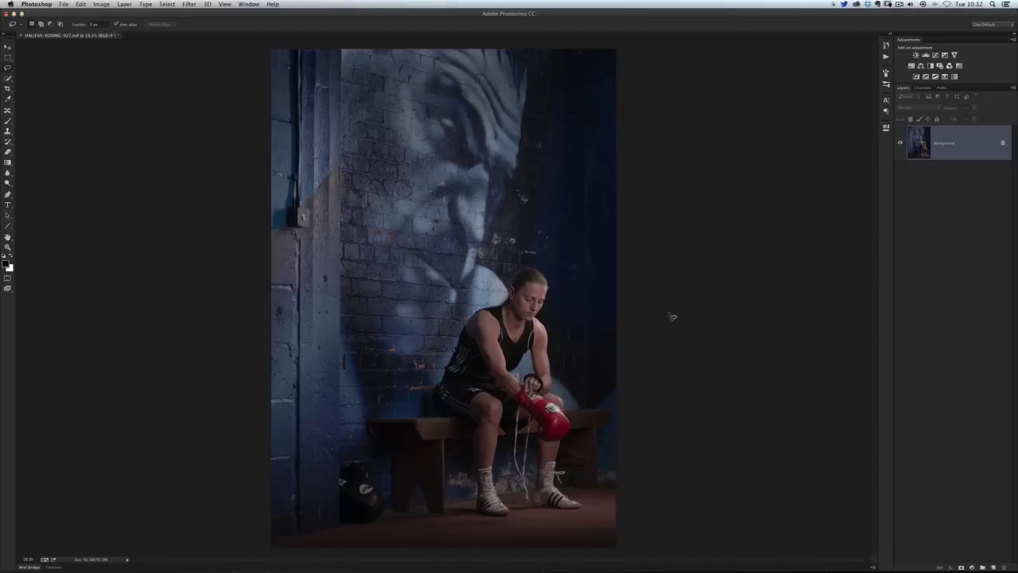
# - Make two copies of the Background layer and put both into a new group named Details
pyautogui.press('super+j')
pyautogui.press('super+j')
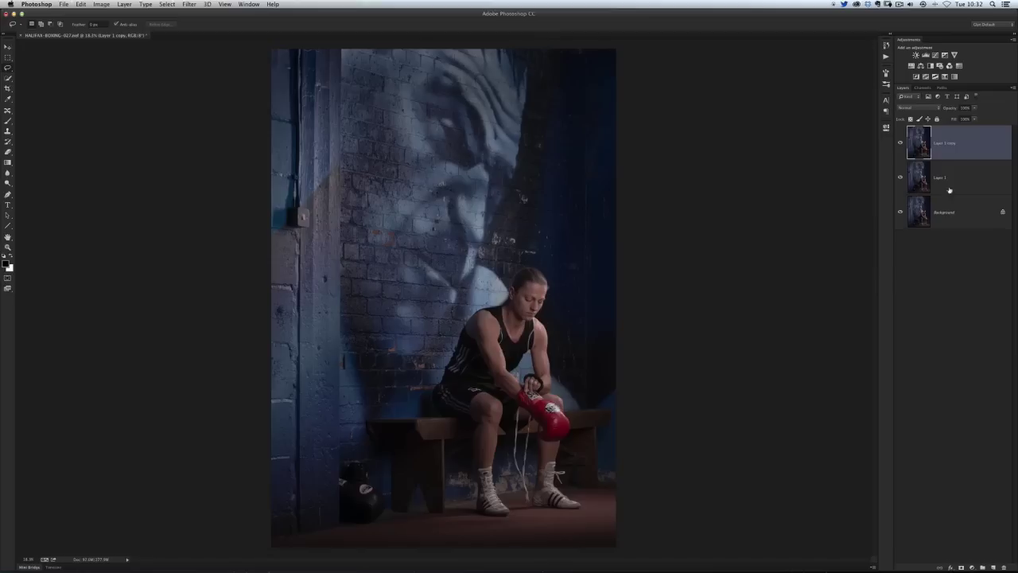
pyautogui.keyDown('shift'); pyautogui.click(961, 176); pyautogui.keyUp('shift')
pyautogui.click(1013, 88)
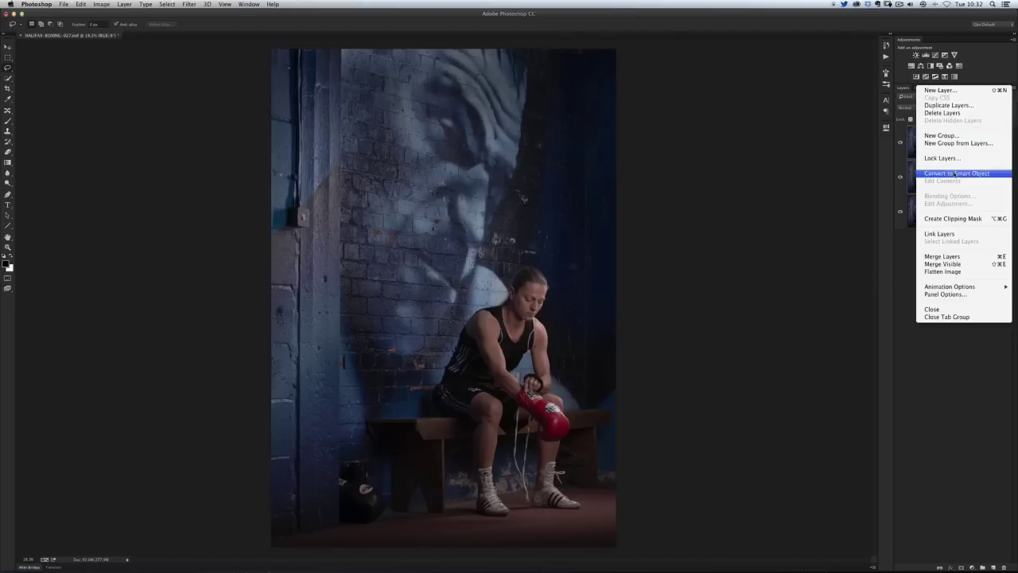
pyautogui.click(947, 145)
pyautogui.write('Details')
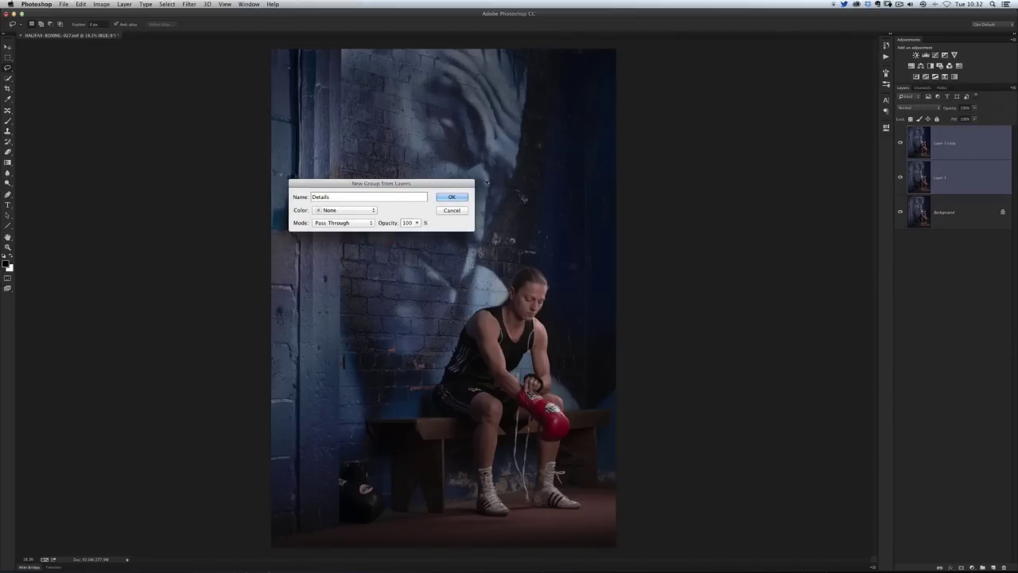
pyautogui.click(453, 198)
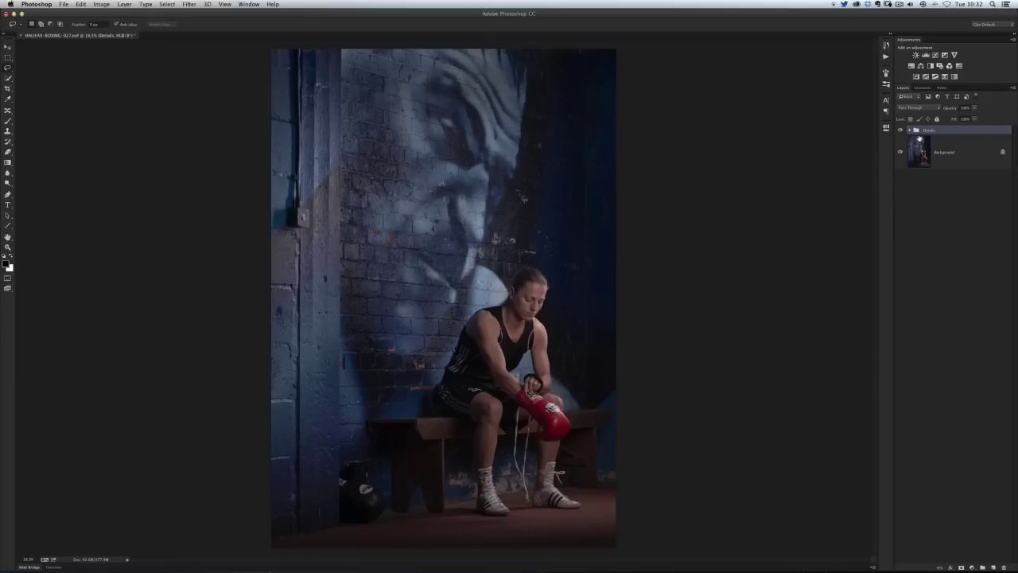
# - Set the Details group's blend mode to Overlay and its upper layer's blend mode to Vivid Light
pyautogui.click(909, 109)
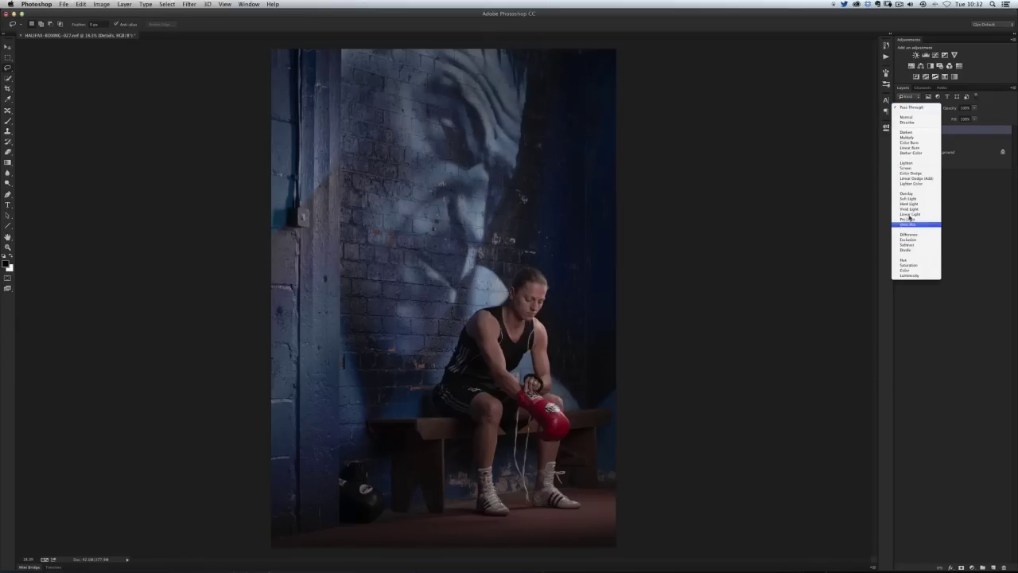
pyautogui.click(908, 196)
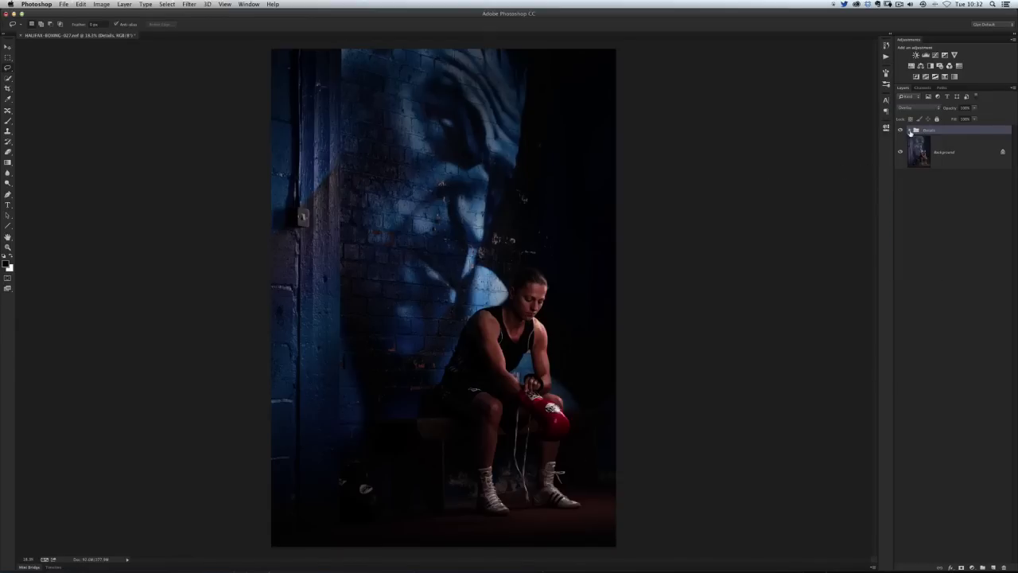
pyautogui.click(910, 130)
pyautogui.click(933, 154)
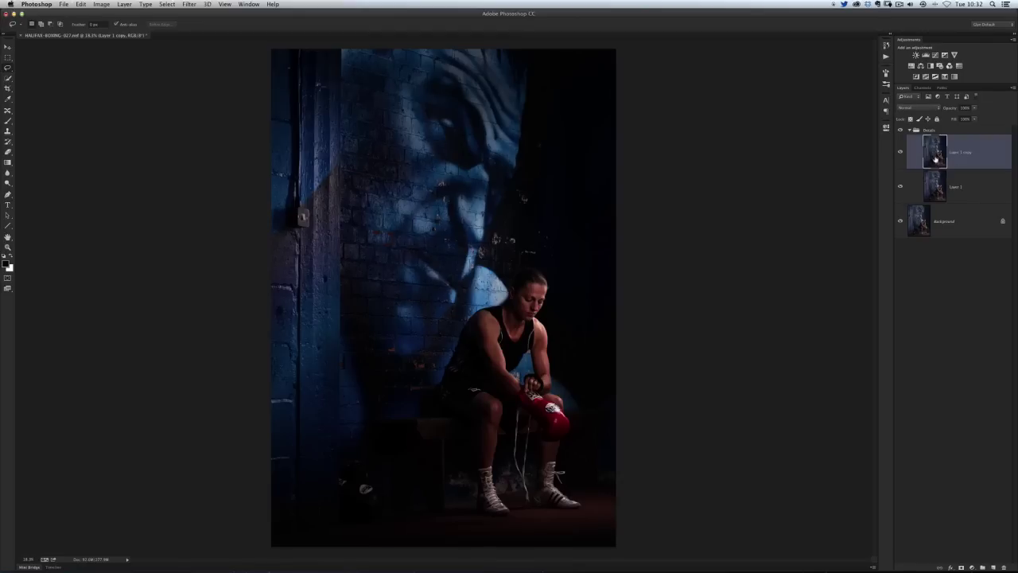
pyautogui.click(923, 108)
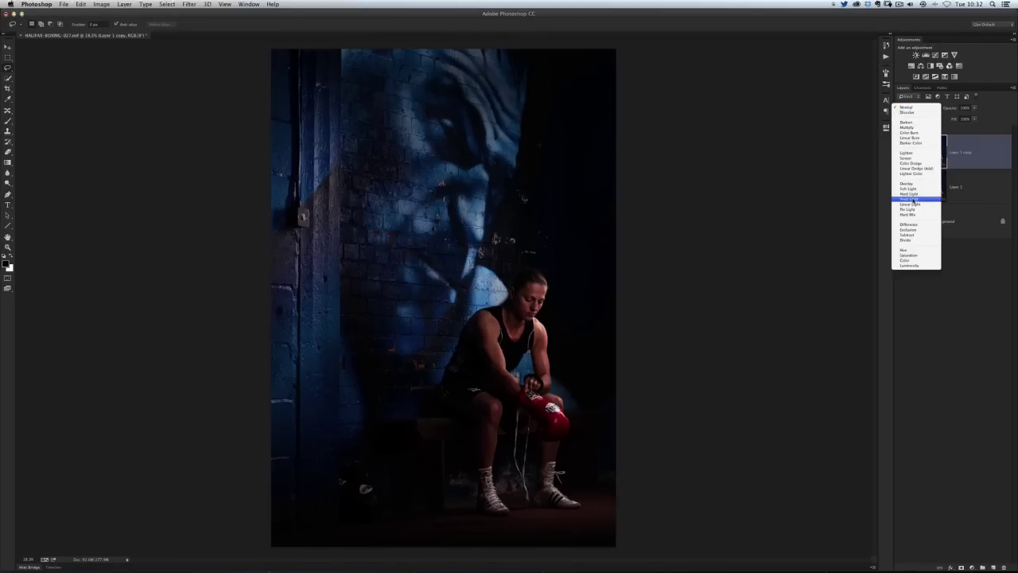
pyautogui.click(915, 200)
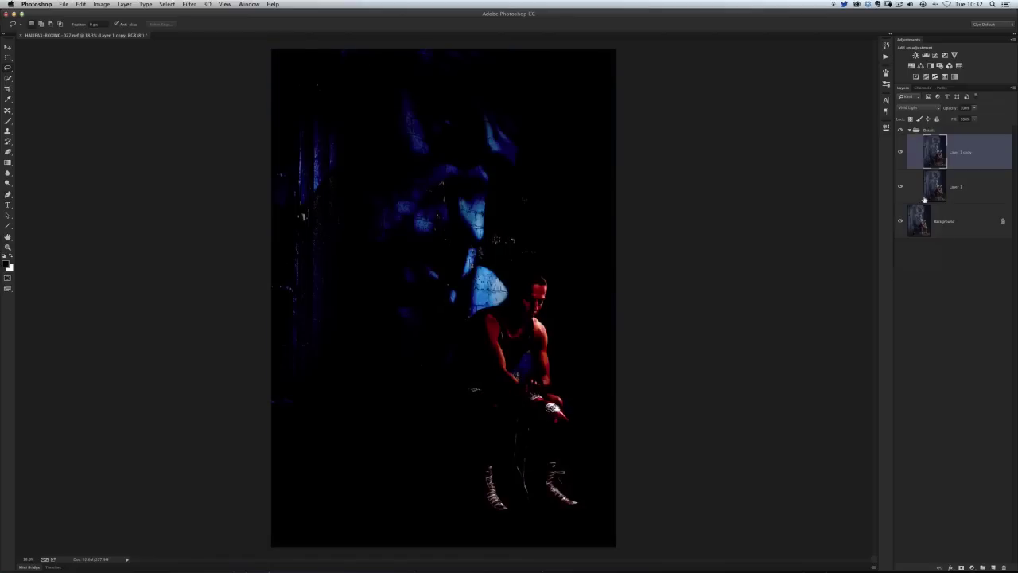
# - Invert the colours of the upper layer in the Details group
pyautogui.click(102, 5)
pyautogui.moveTo(115, 29)
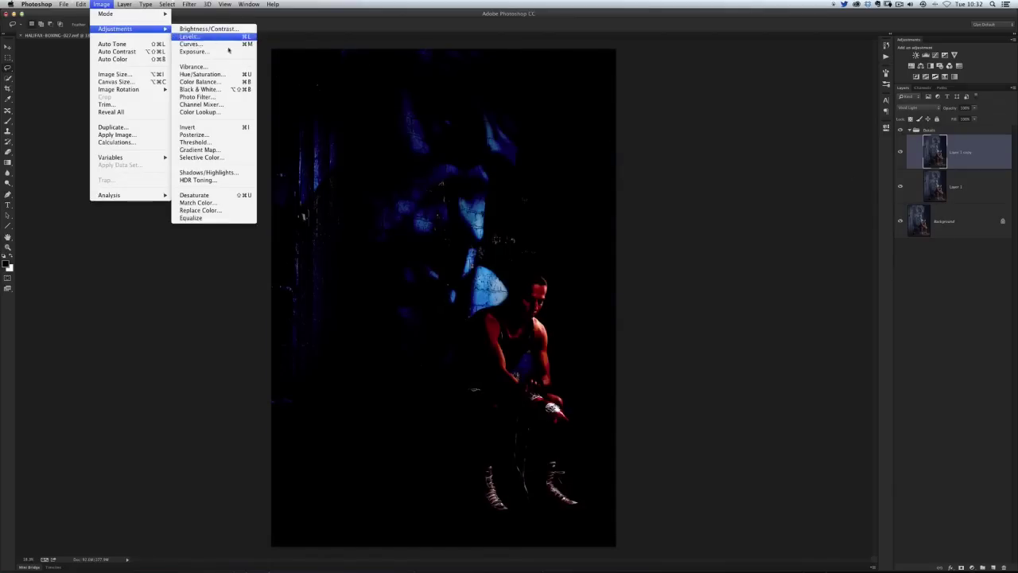
pyautogui.click(188, 127)
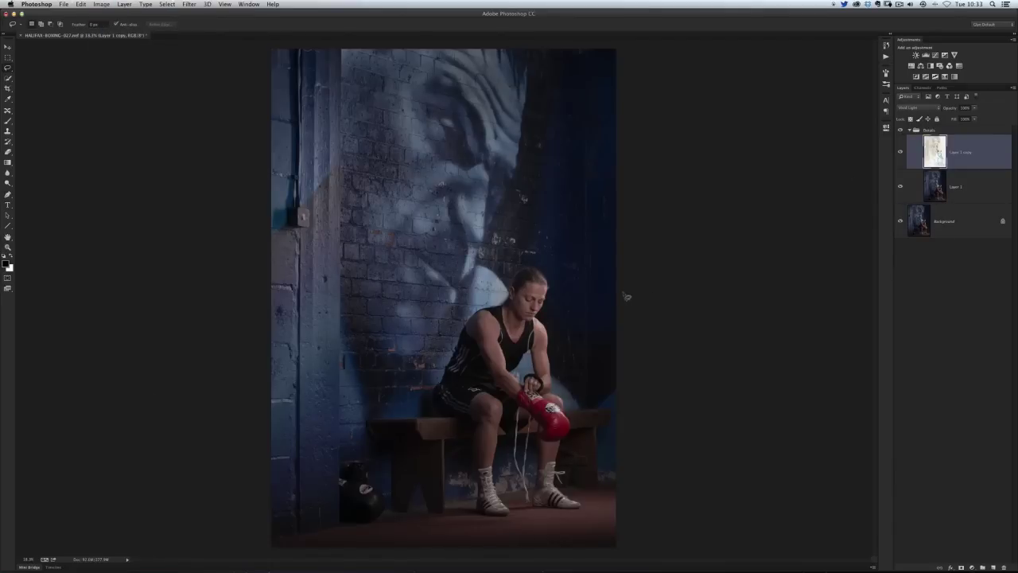
# - Set up a Surface Blur on the inverted layer with a radius of 20 pixels and a threshold of 20 levels
pyautogui.scroll(5, 557, 323)
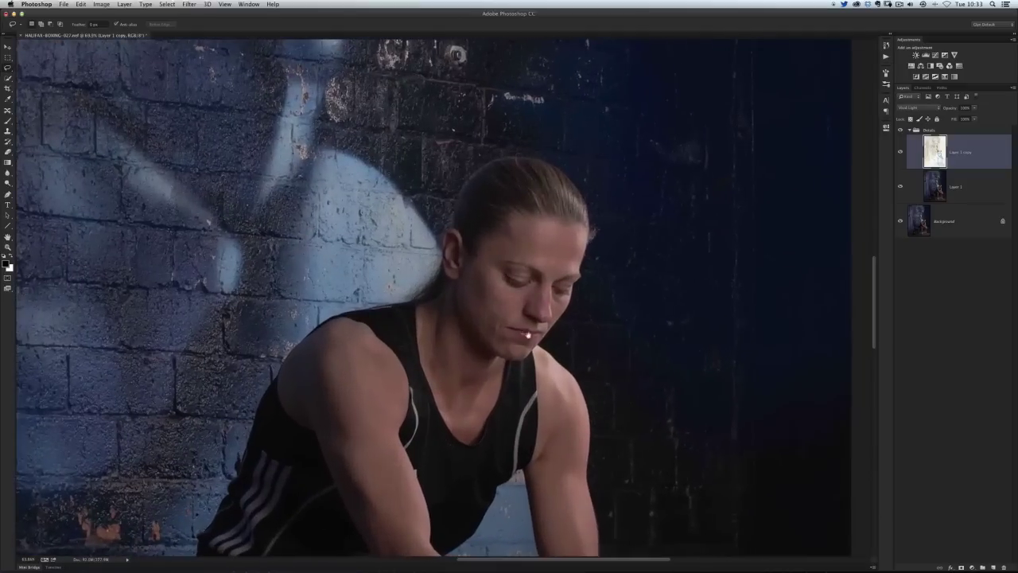
pyautogui.click(189, 4)
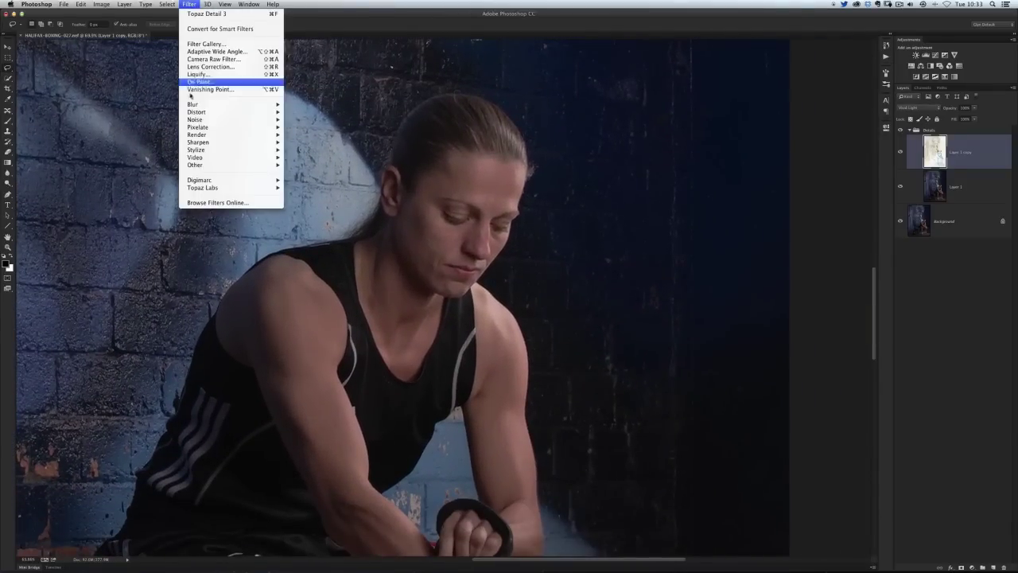
pyautogui.moveTo(195, 105)
pyautogui.click(308, 211)
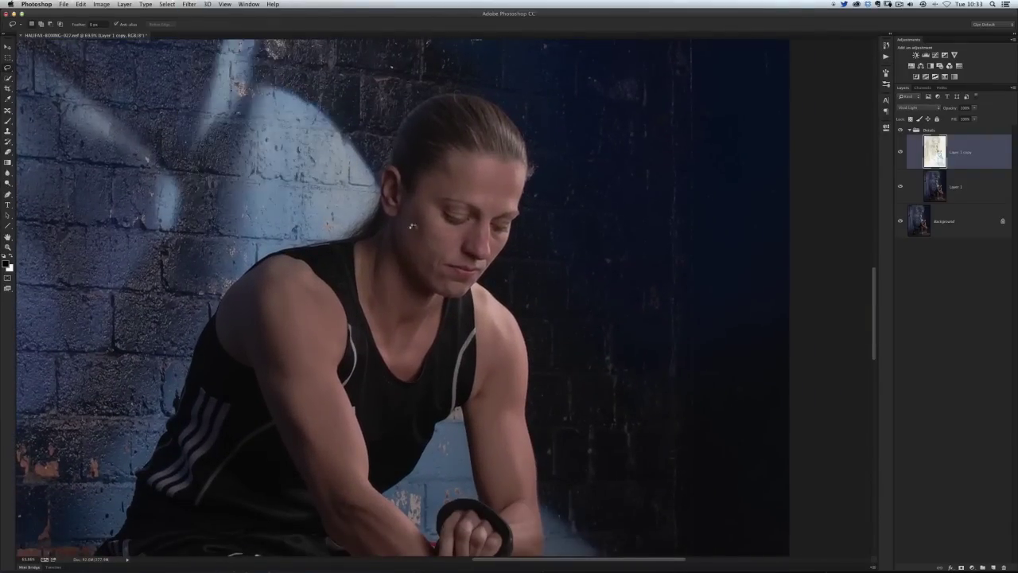
pyautogui.moveTo(664, 105); pyautogui.dragTo(625, 120)
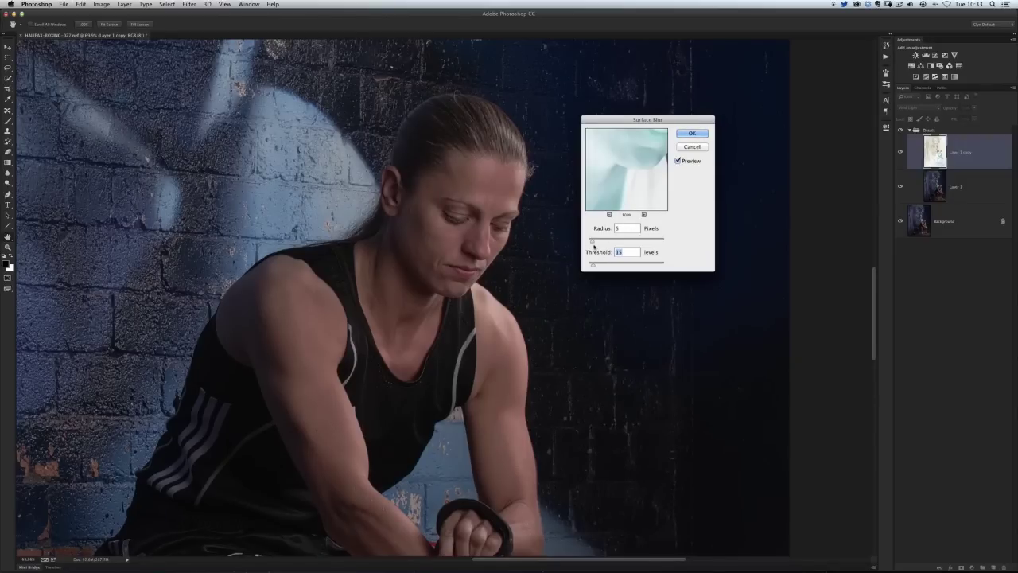
pyautogui.click(622, 229)
pyautogui.write('20')
pyautogui.press('Tab')
pyautogui.write('2')
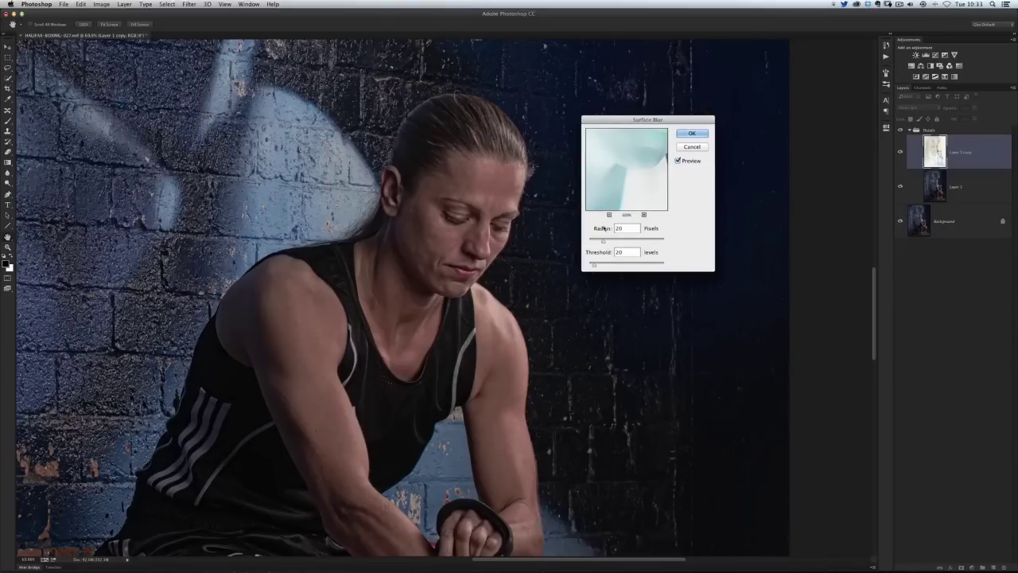
# - Compare the boxer with and without the Surface Blur preview, and apply the filter
pyautogui.click(679, 162)
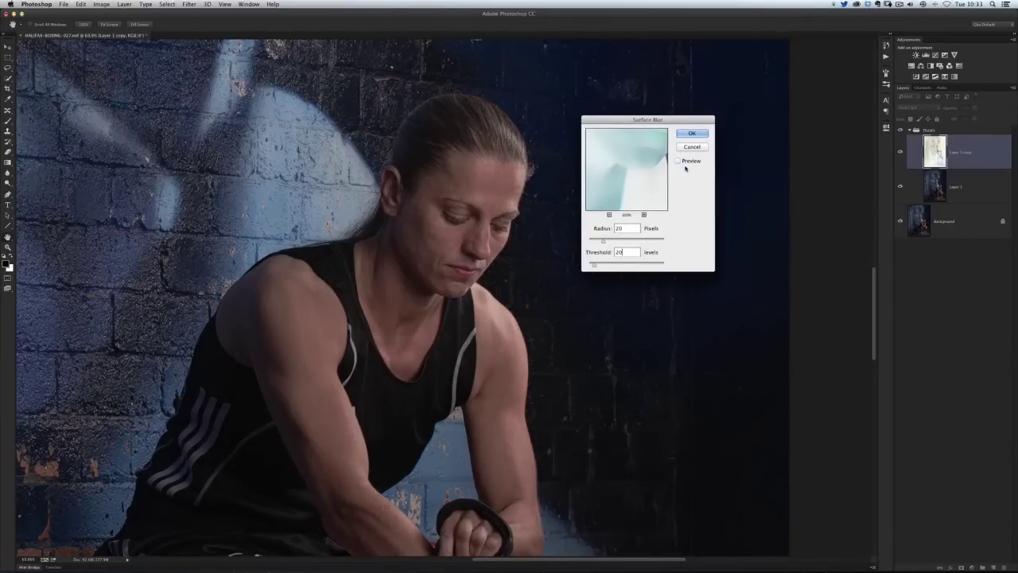
pyautogui.click(678, 161)
pyautogui.click(678, 162)
pyautogui.click(677, 163)
pyautogui.click(679, 163)
pyautogui.click(689, 134)
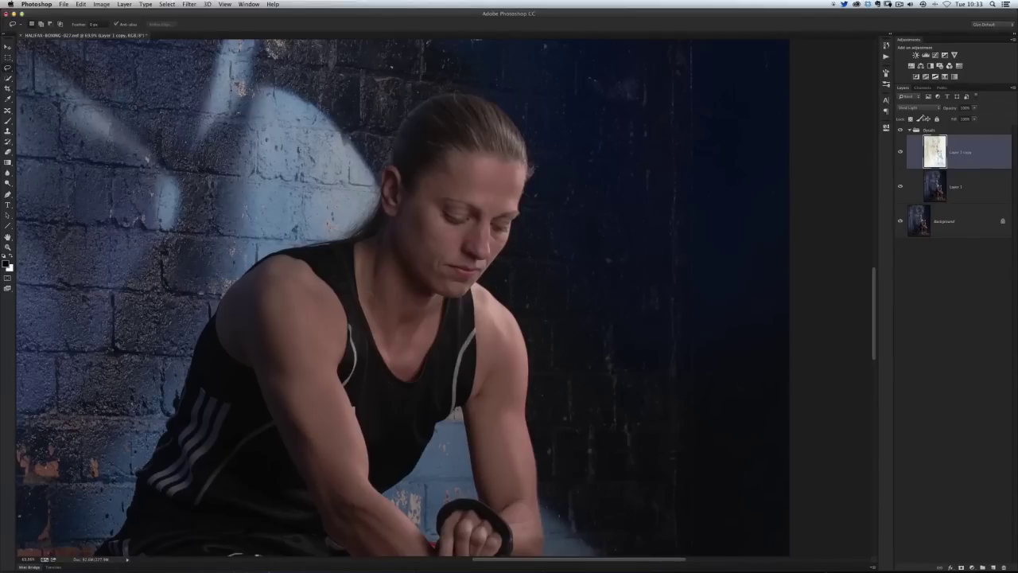
# - Collapse the Details group and delete it so that only the Background layer is left
pyautogui.click(910, 132)
pyautogui.press('Delete')
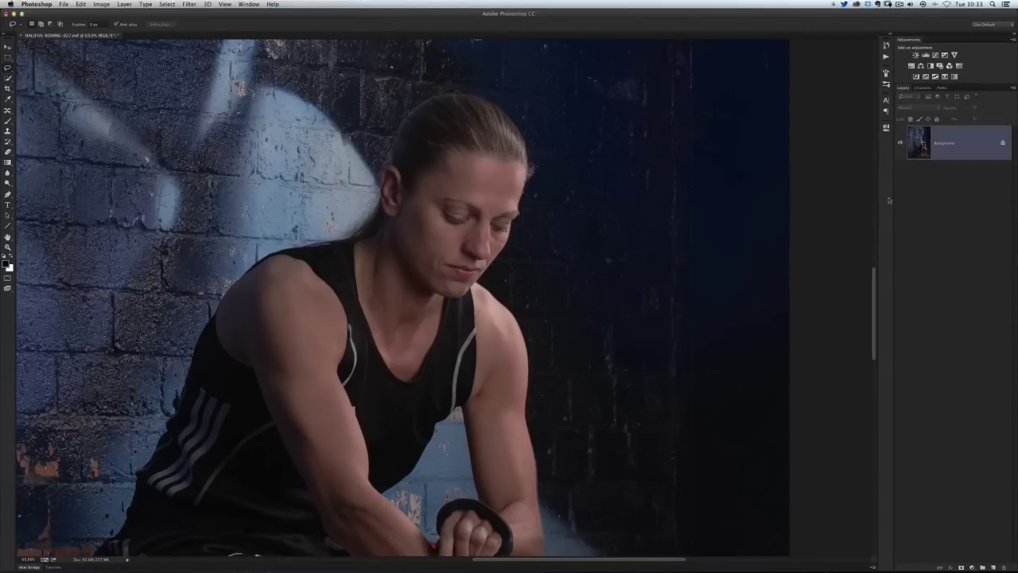
# - Convert the Background layer for smart filters and open the Topaz Detail 3 filter on it
pyautogui.scroll(-5, 439, 276)
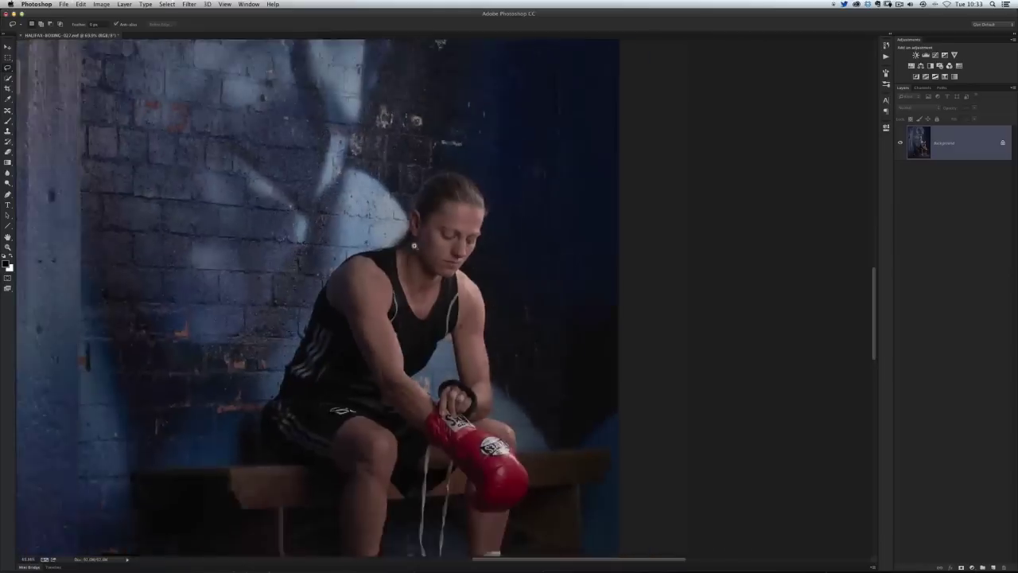
pyautogui.scroll(1, 461, 245)
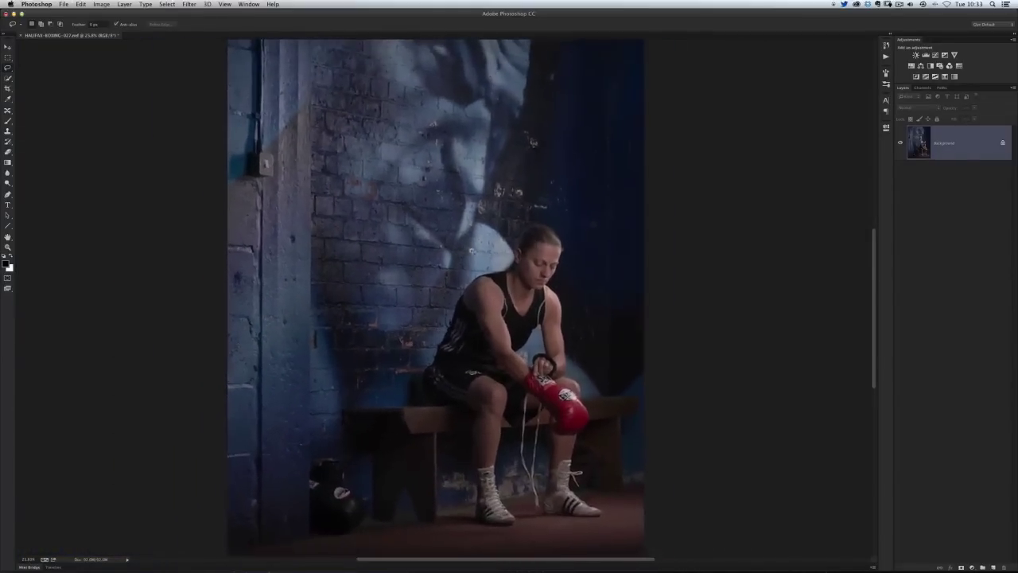
pyautogui.click(192, 5)
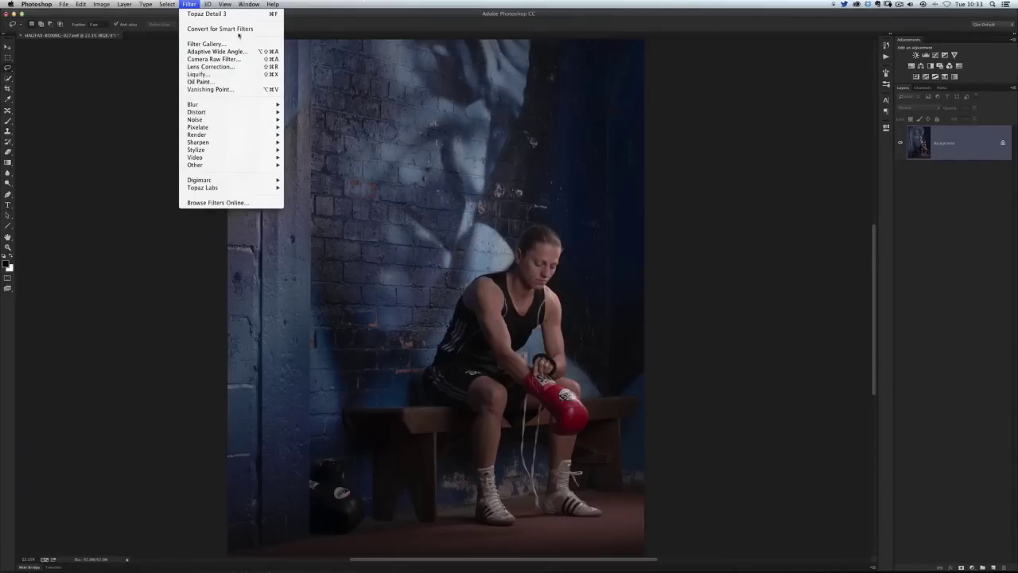
pyautogui.click(236, 29)
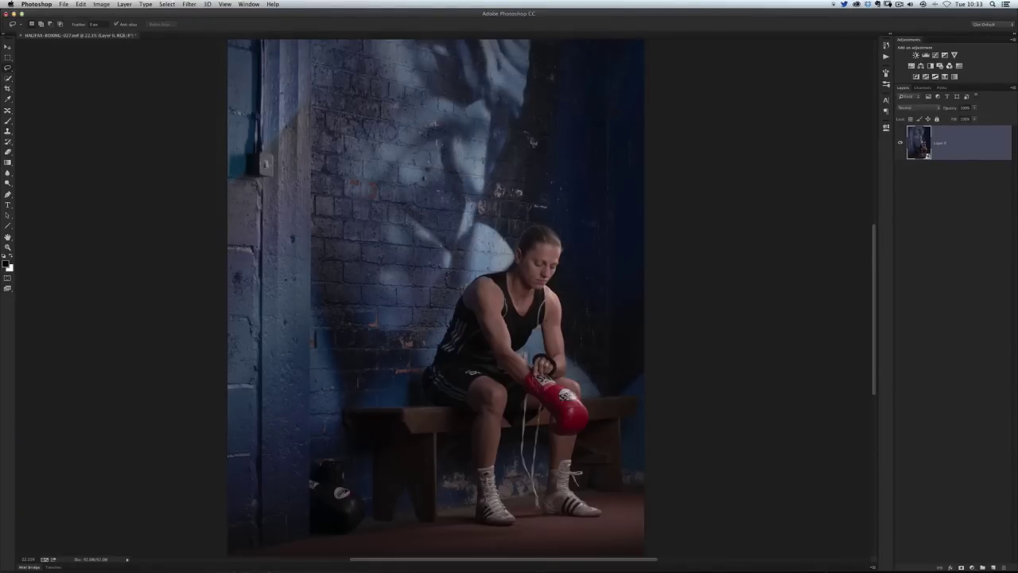
pyautogui.click(190, 6)
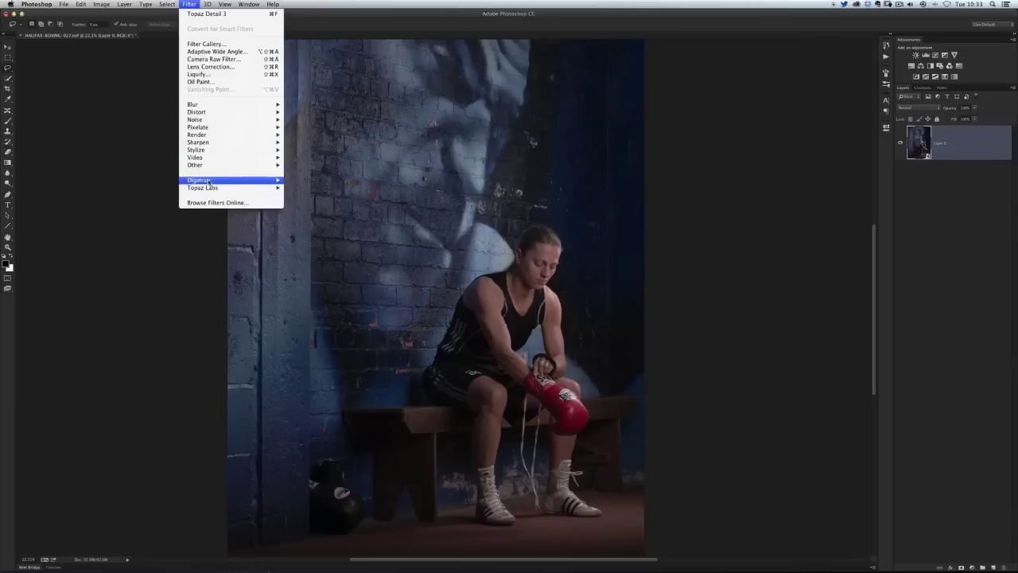
pyautogui.moveTo(205, 187)
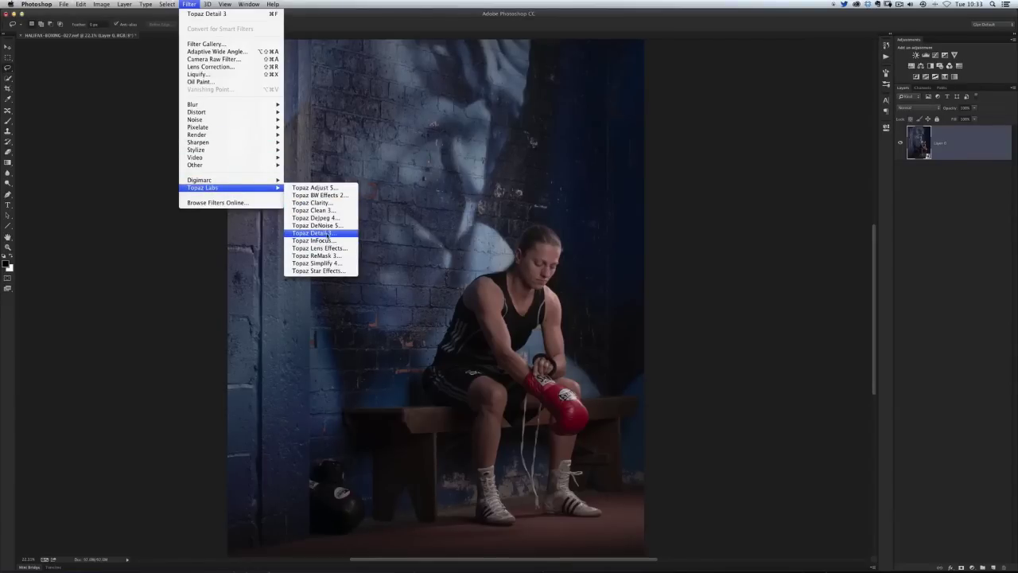
pyautogui.click(328, 234)
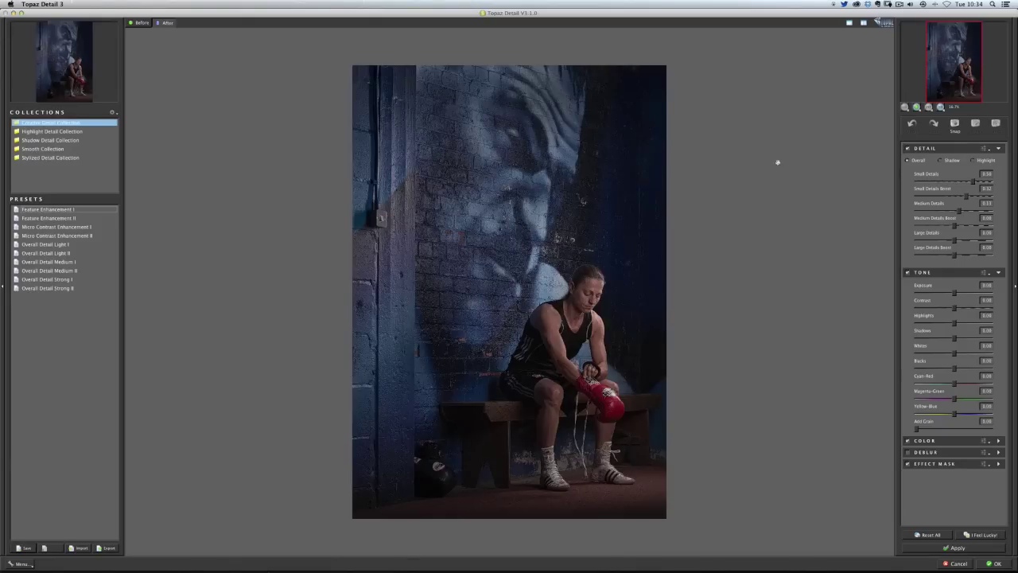
# - Slightly raise the overall Small Details and Medium Details amounts in Topaz Detail, judging the effect on the boxer
pyautogui.click(916, 109)
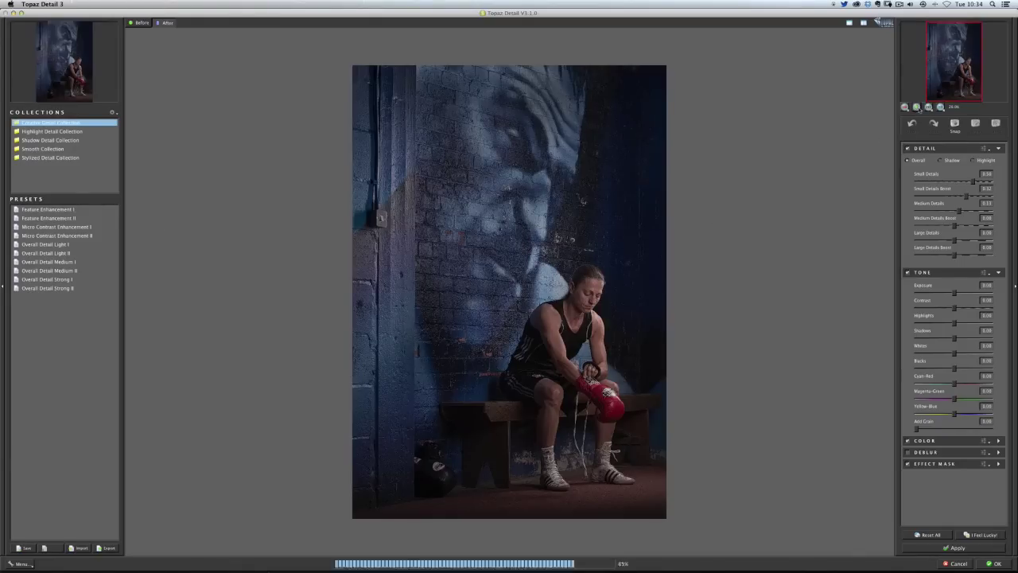
pyautogui.click(917, 108)
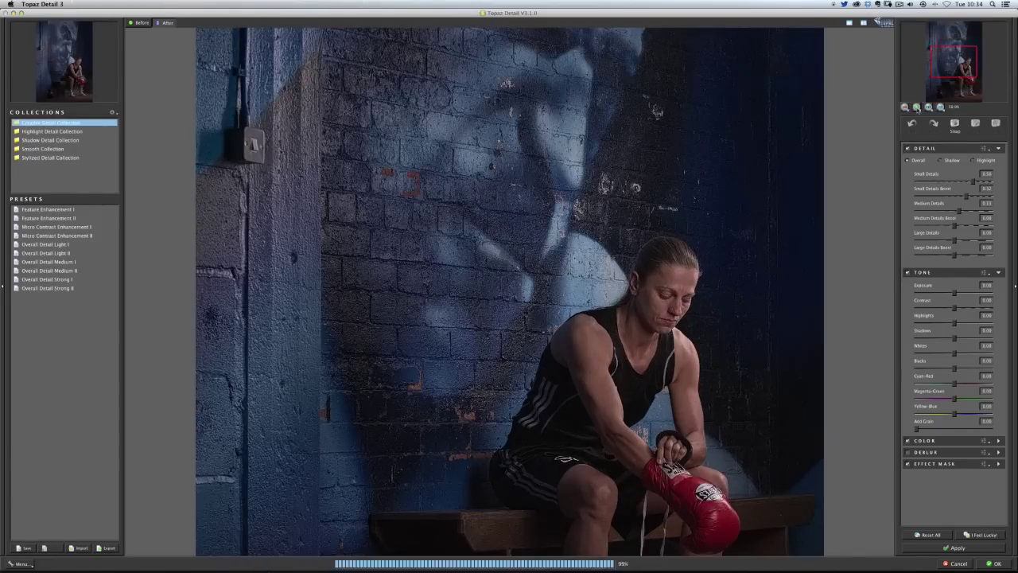
pyautogui.moveTo(687, 342); pyautogui.dragTo(600, 271)
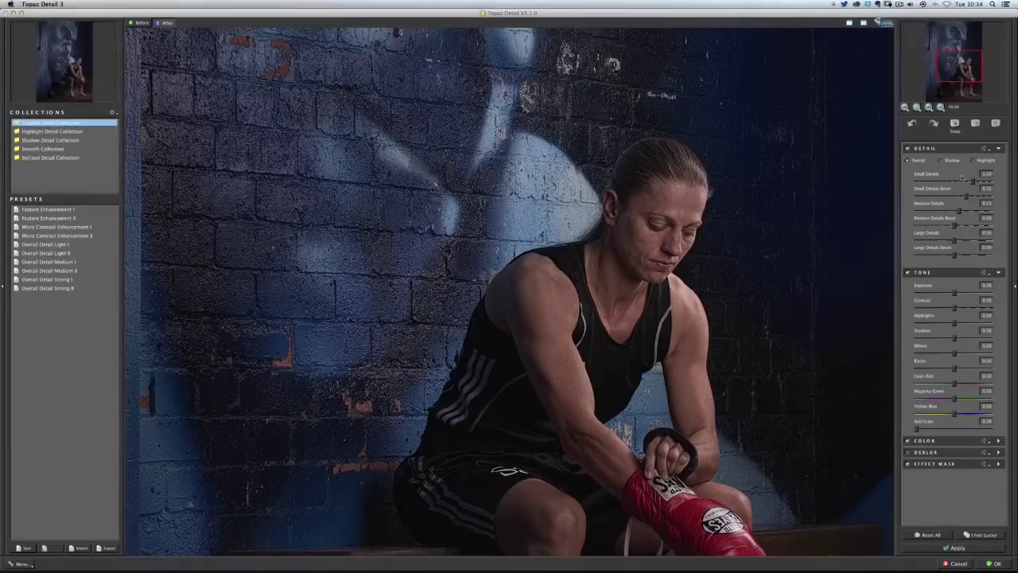
pyautogui.moveTo(971, 183); pyautogui.dragTo(962, 211)
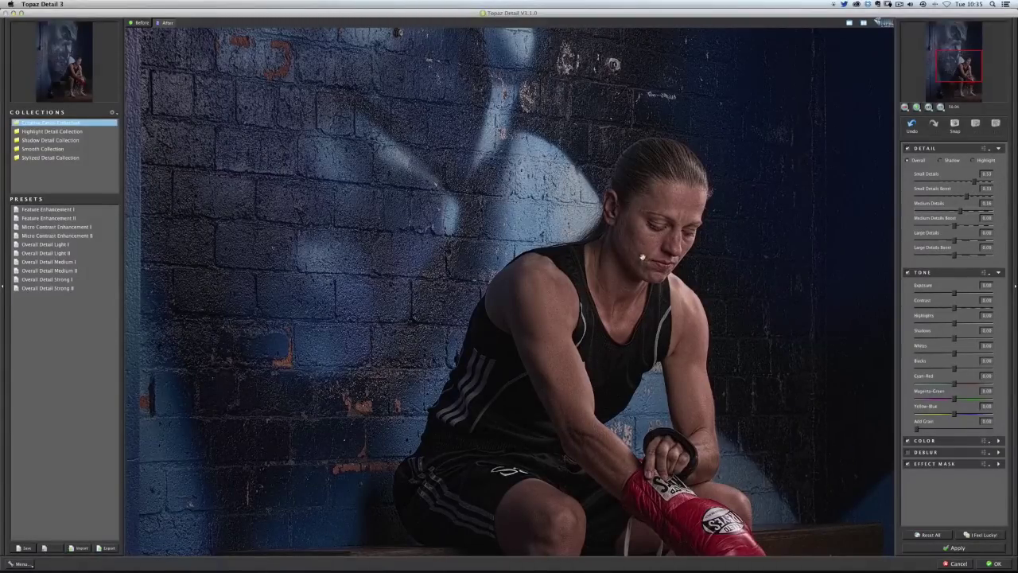
# - Compare the boxer before and after the Topaz Detail adjustments, and apply the filter
pyautogui.click(665, 270)
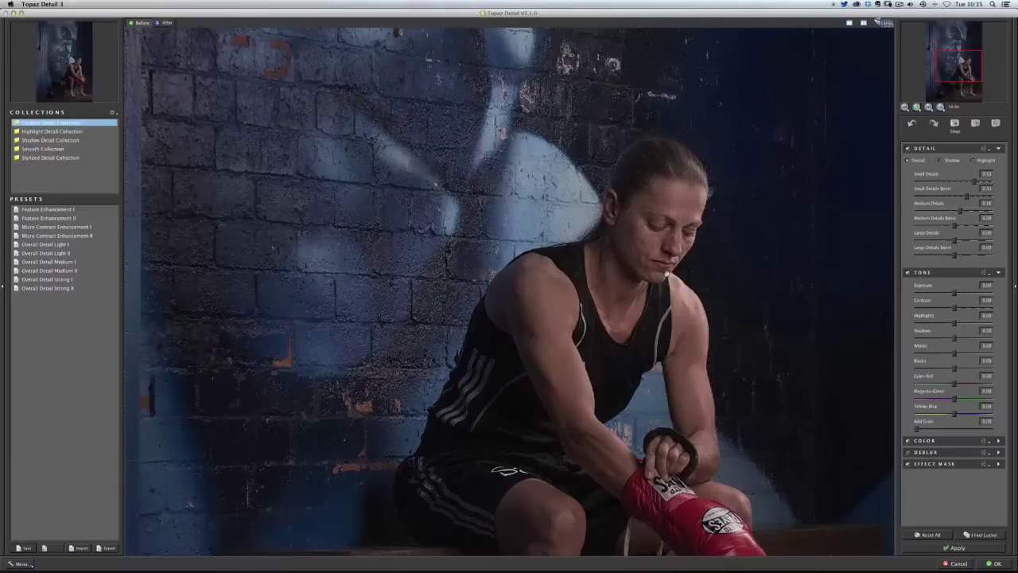
pyautogui.click(667, 273)
pyautogui.click(666, 272)
pyautogui.click(993, 563)
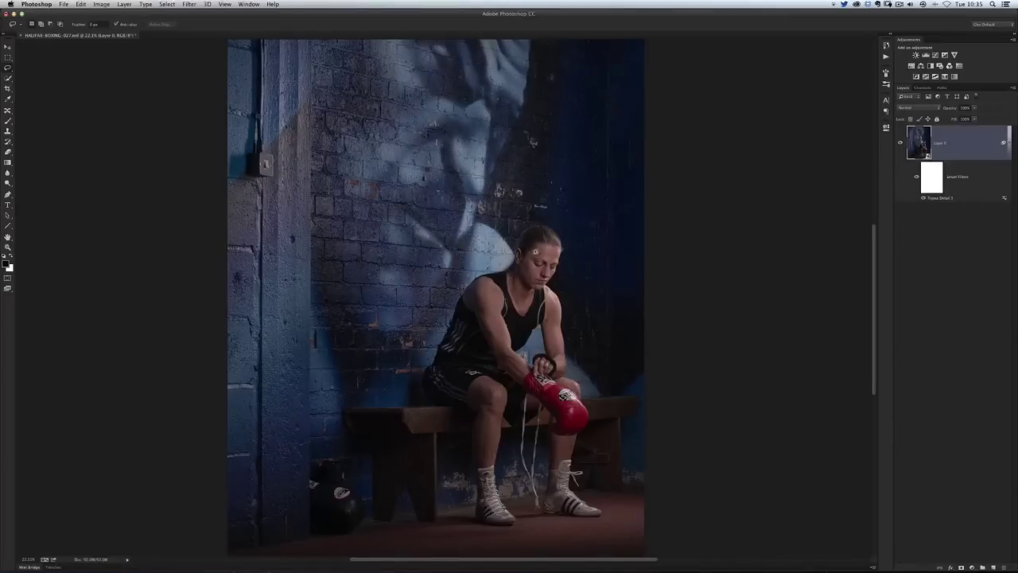
# - Brush black over the boxer's skin on the smart filter mask to reduce the Topaz Detail effect there, and collapse the filter list
pyautogui.scroll(3, 544, 242)
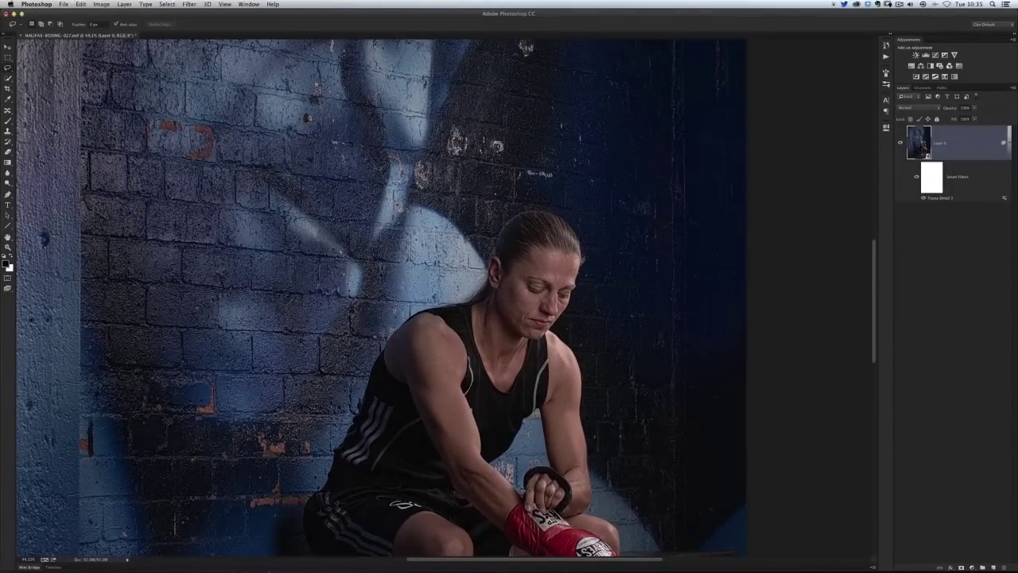
pyautogui.scroll(2, 533, 285)
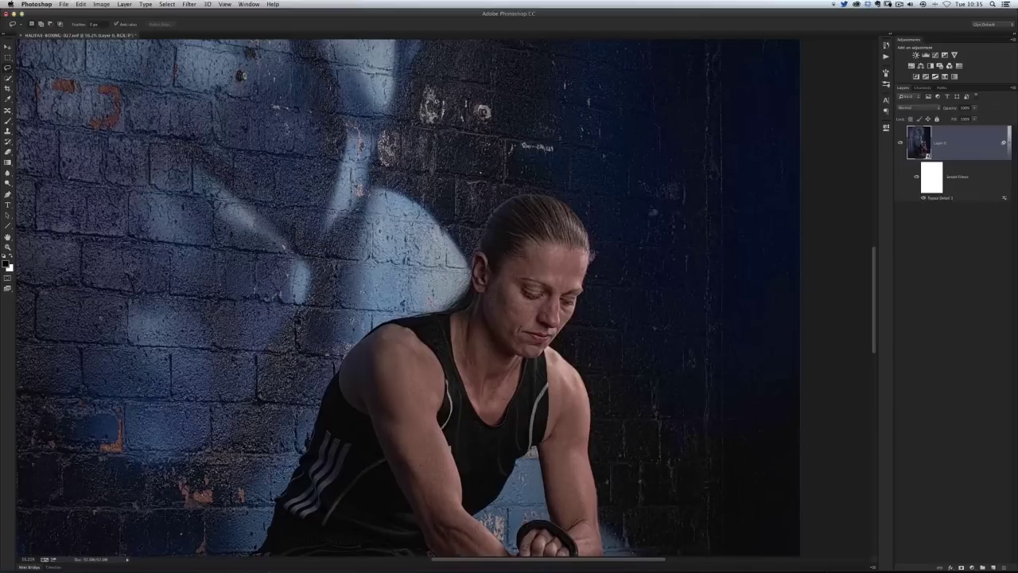
pyautogui.click(935, 181)
pyautogui.press('b')
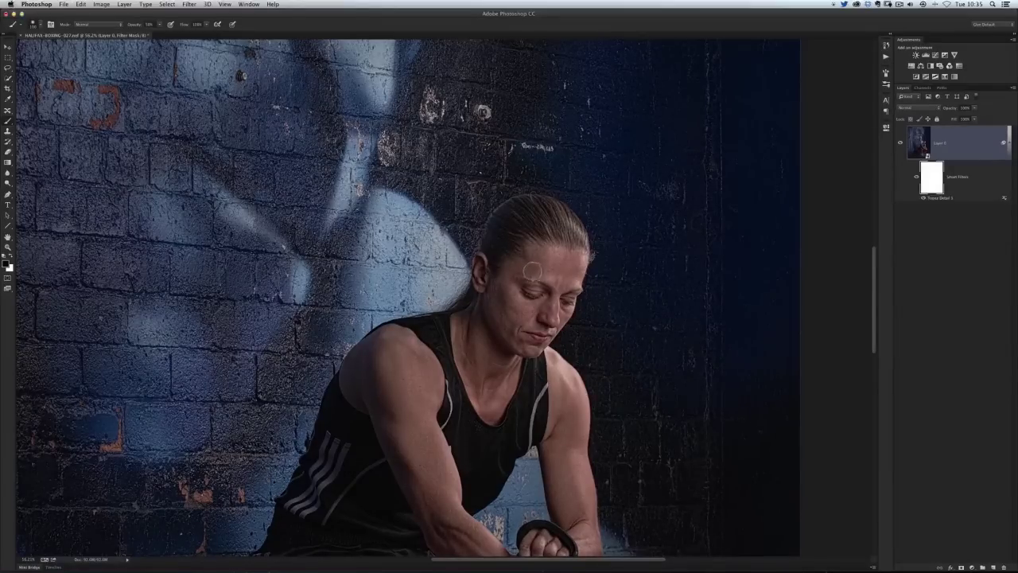
pyautogui.scroll(3, 560, 295)
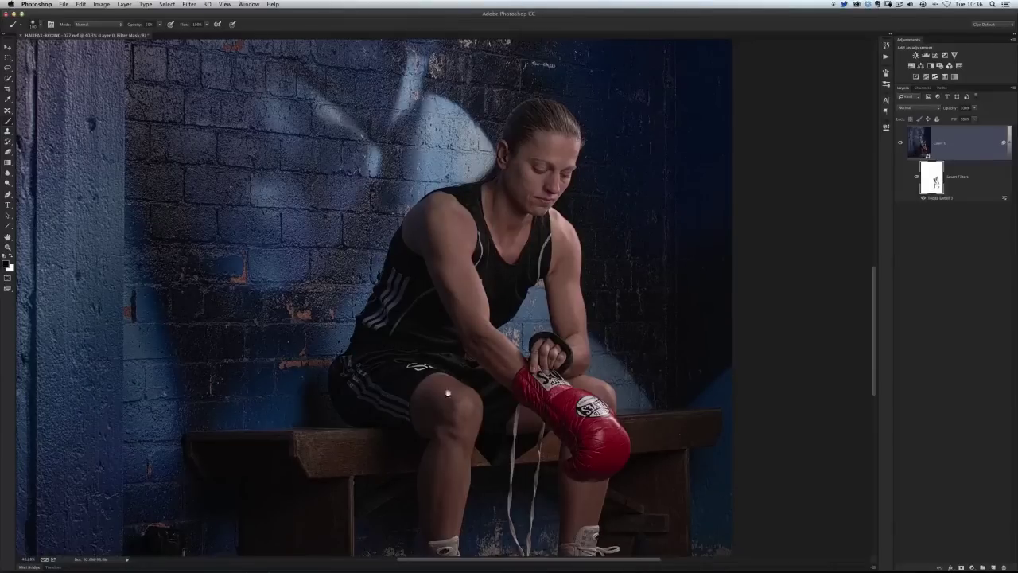
pyautogui.scroll(-3, 456, 367)
pyautogui.hscroll(2, 457, 367)
pyautogui.scroll(3, 414, 359)
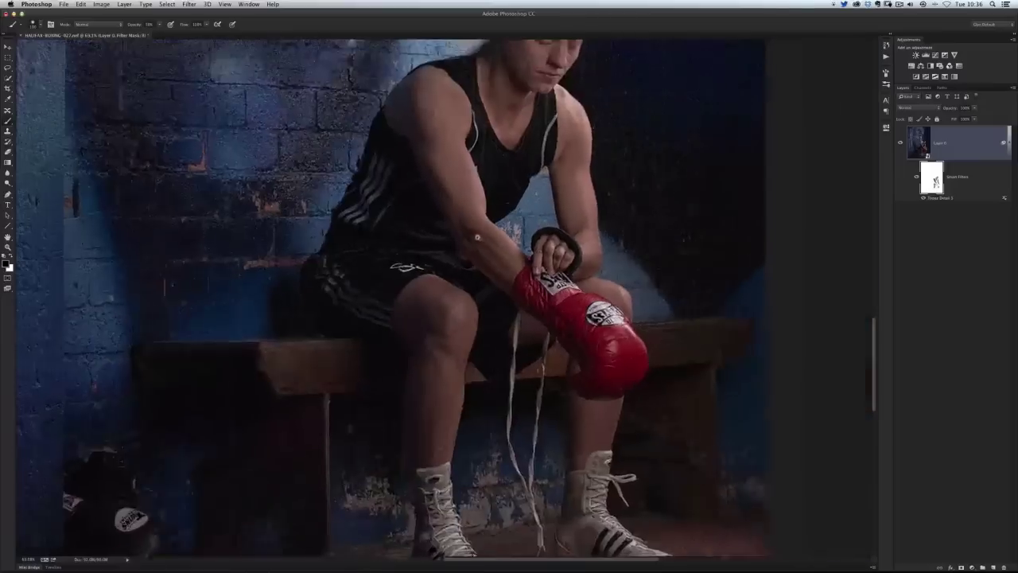
pyautogui.scroll(-3, 498, 248)
pyautogui.scroll(-2, 740, 140)
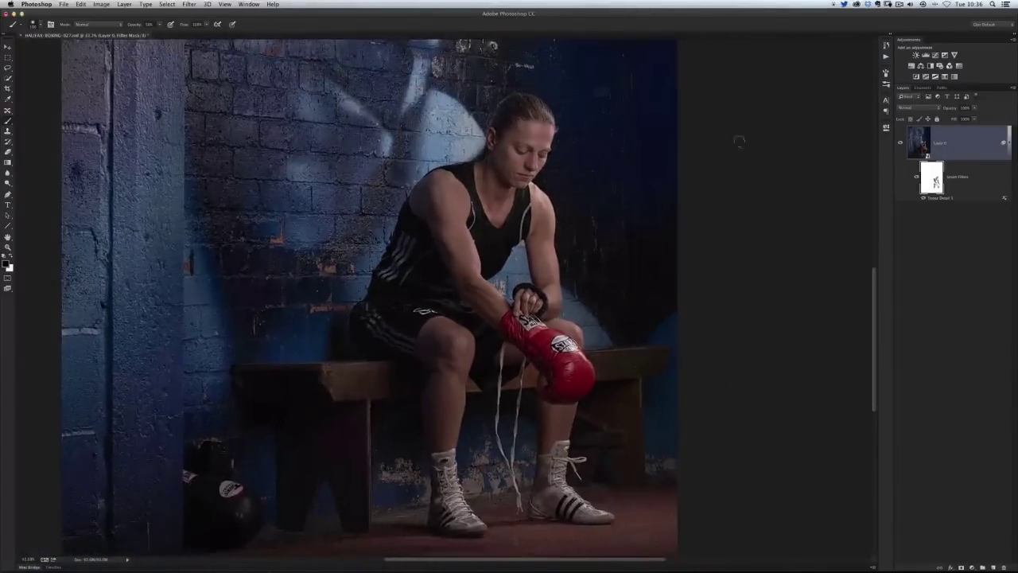
pyautogui.click(1006, 144)
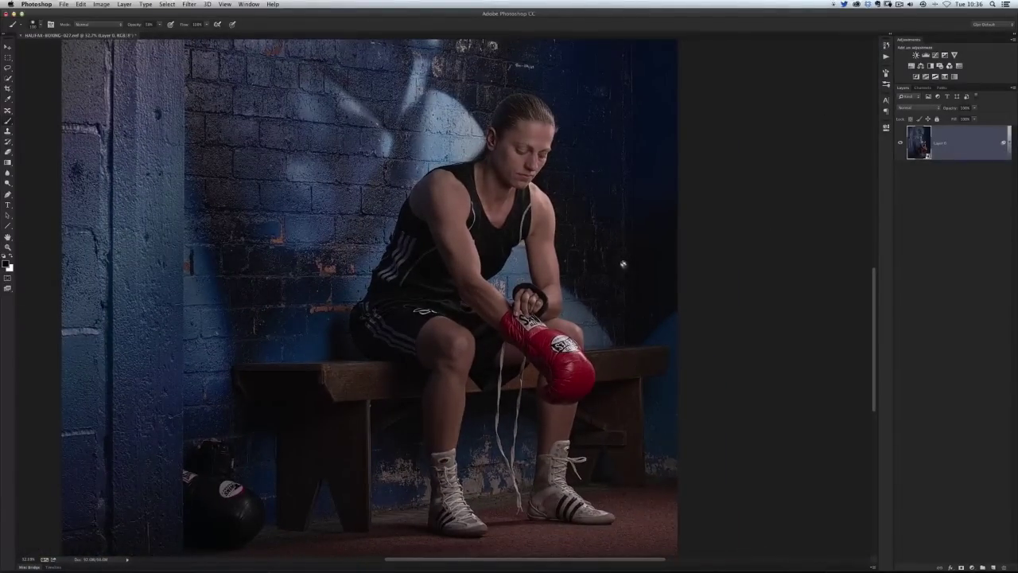
# - Add a new layer filled with 50% Gray above the photo and set its blend mode to Soft Light
pyautogui.moveTo(398, 175); pyautogui.dragTo(387, 199)
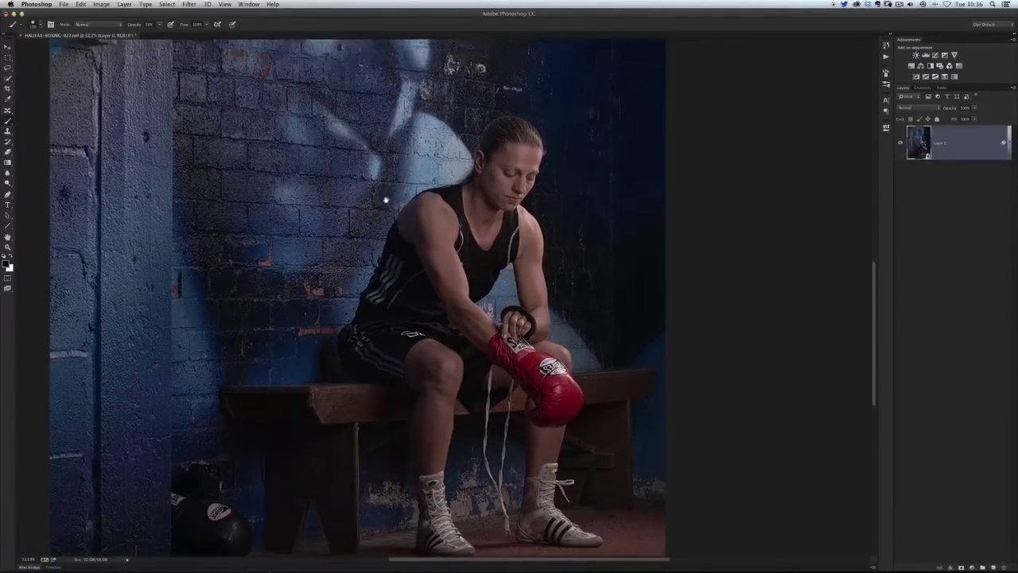
pyautogui.press('v')
pyautogui.click(993, 568)
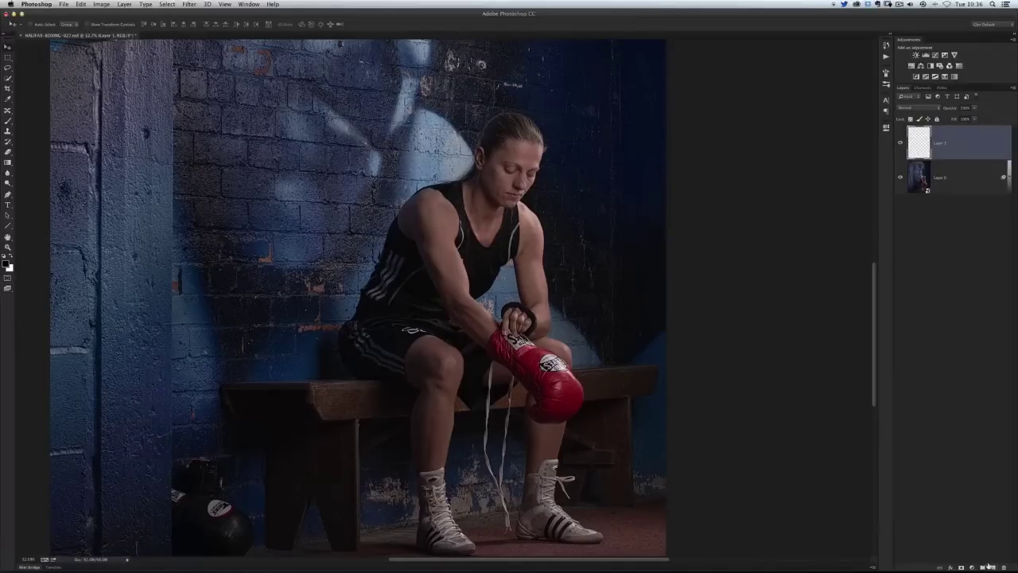
pyautogui.click(80, 5)
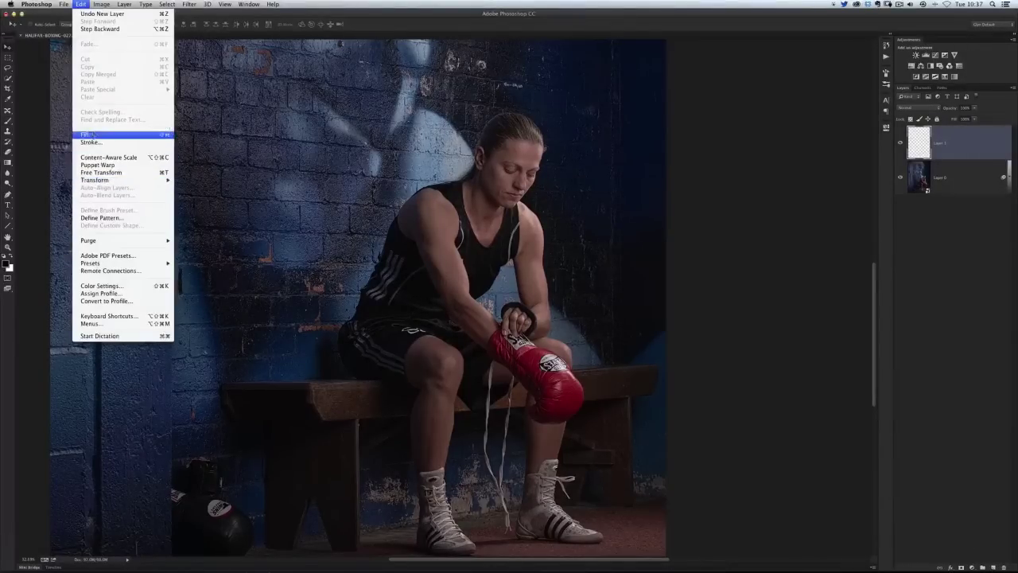
pyautogui.click(96, 131)
pyautogui.click(492, 203)
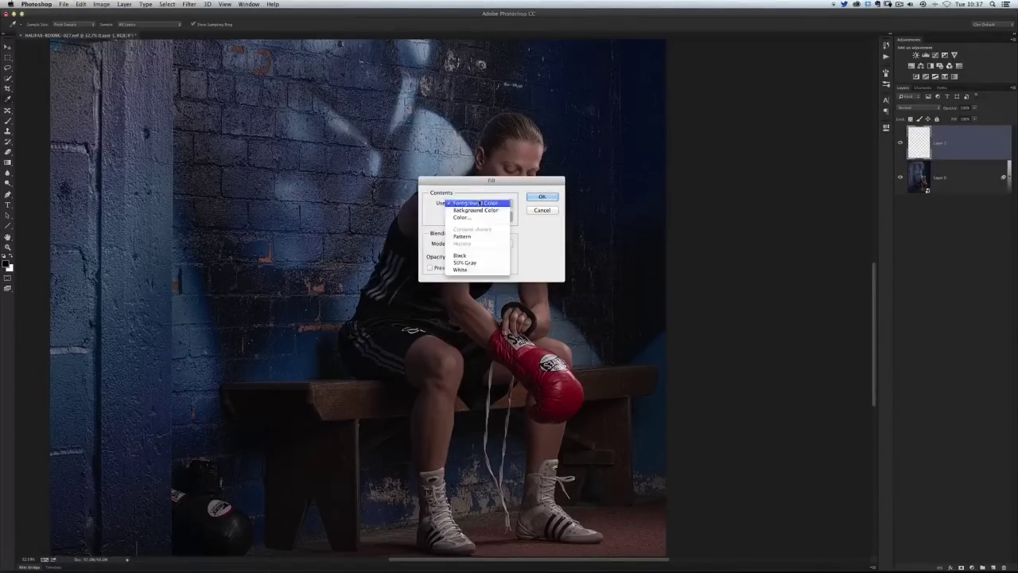
pyautogui.click(477, 264)
pyautogui.click(536, 200)
pyautogui.press('v')
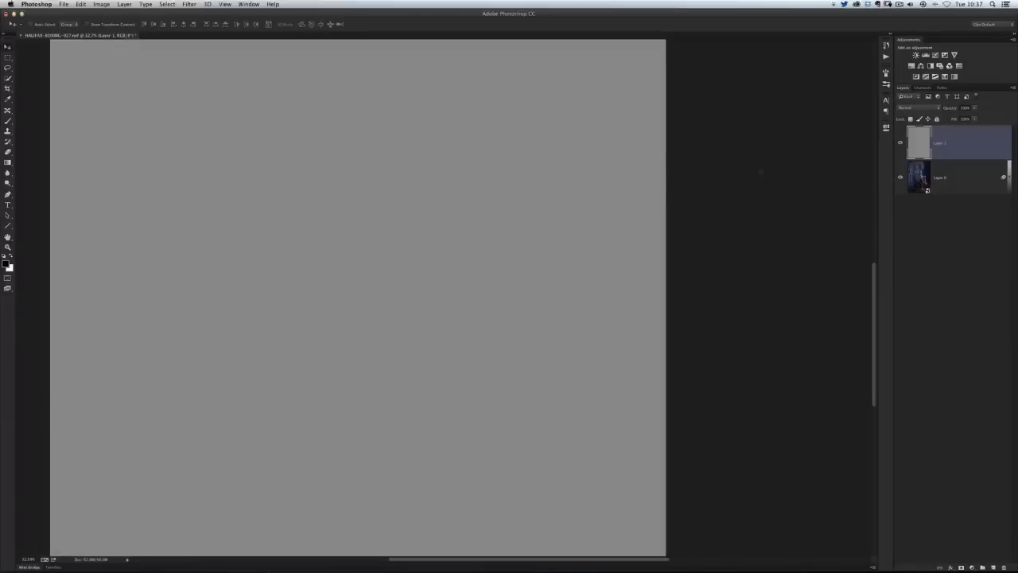
pyautogui.click(915, 108)
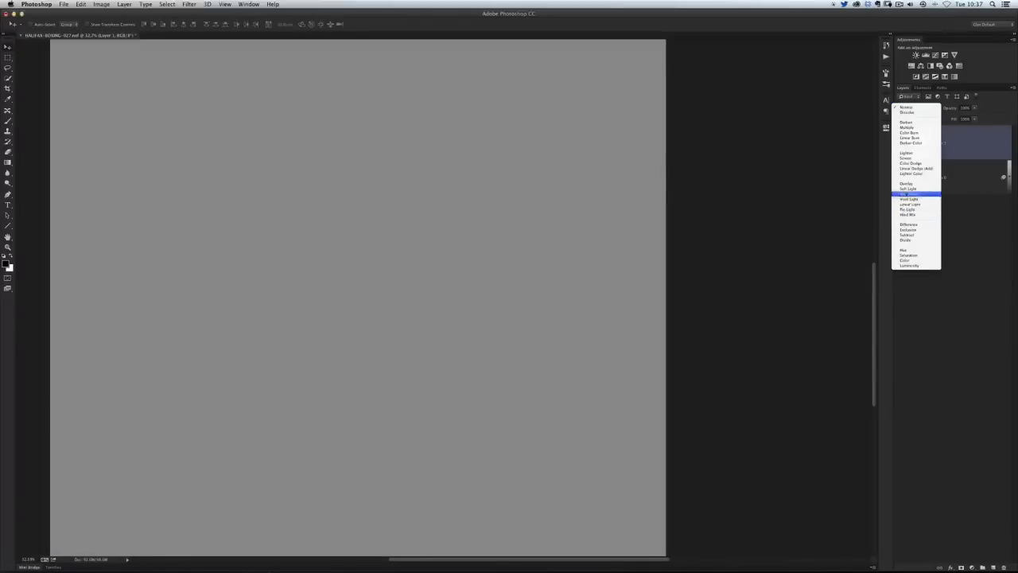
pyautogui.click(906, 188)
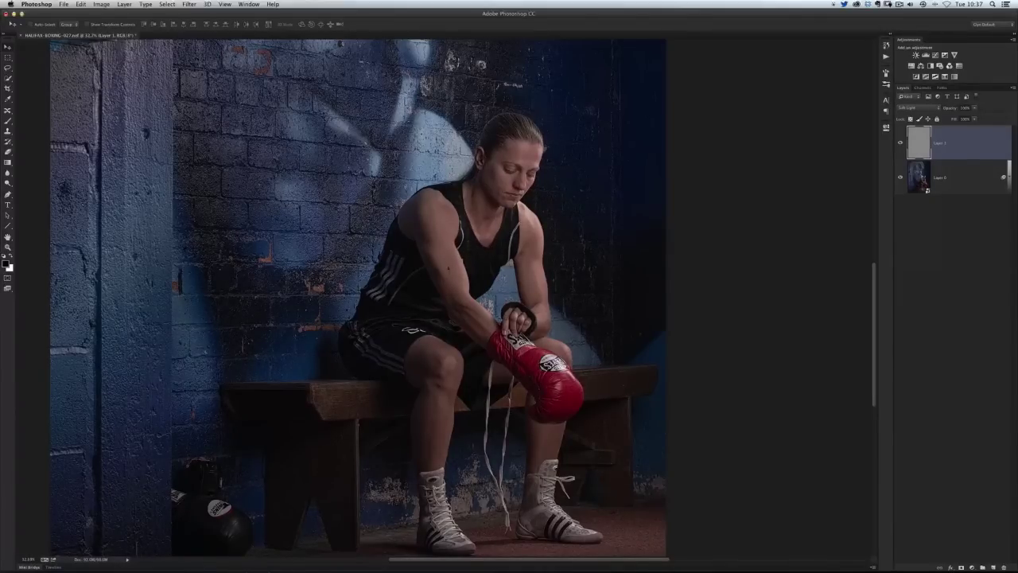
# - Use the Dodge tool on the gray layer to brighten the highlights on the boxer's forehead and nose
pyautogui.scroll(3, 512, 156)
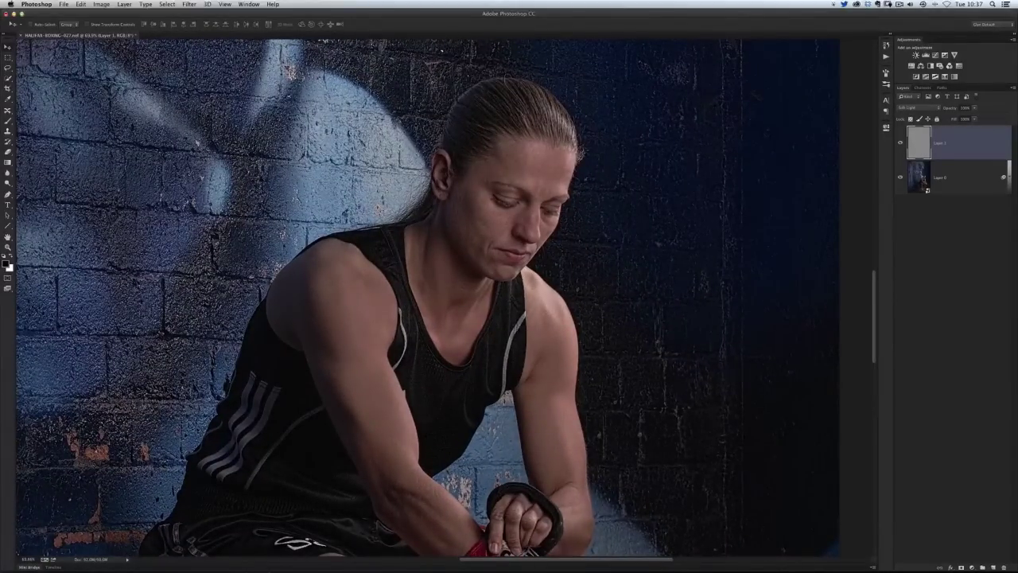
pyautogui.click(7, 188)
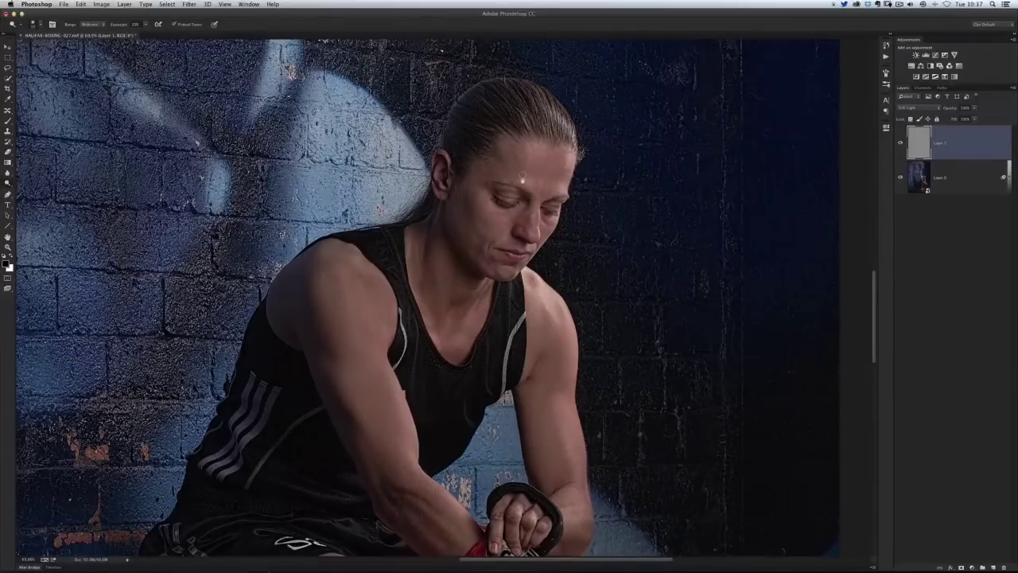
pyautogui.scroll(3, 525, 131)
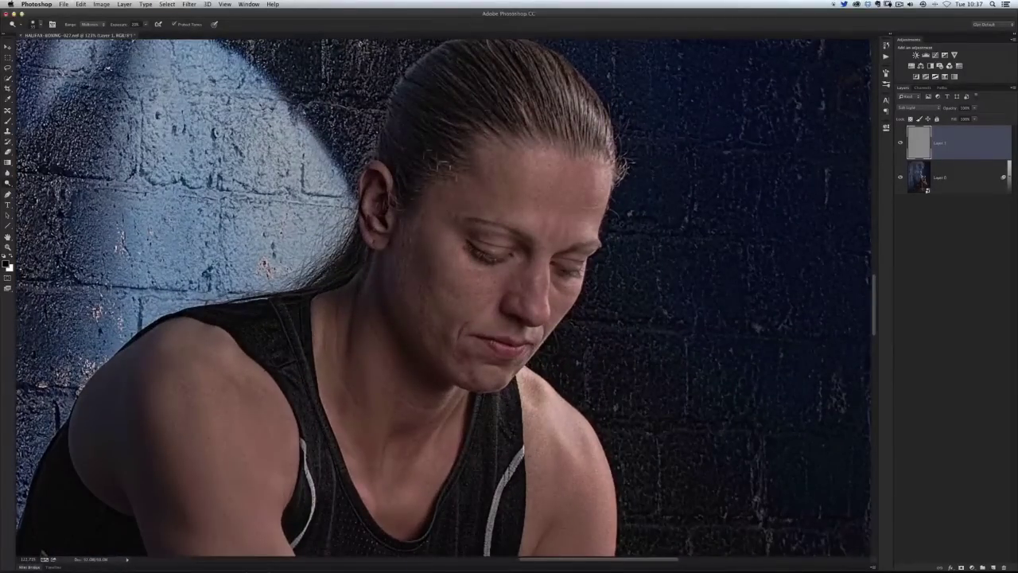
pyautogui.moveTo(542, 194); pyautogui.dragTo(565, 180)
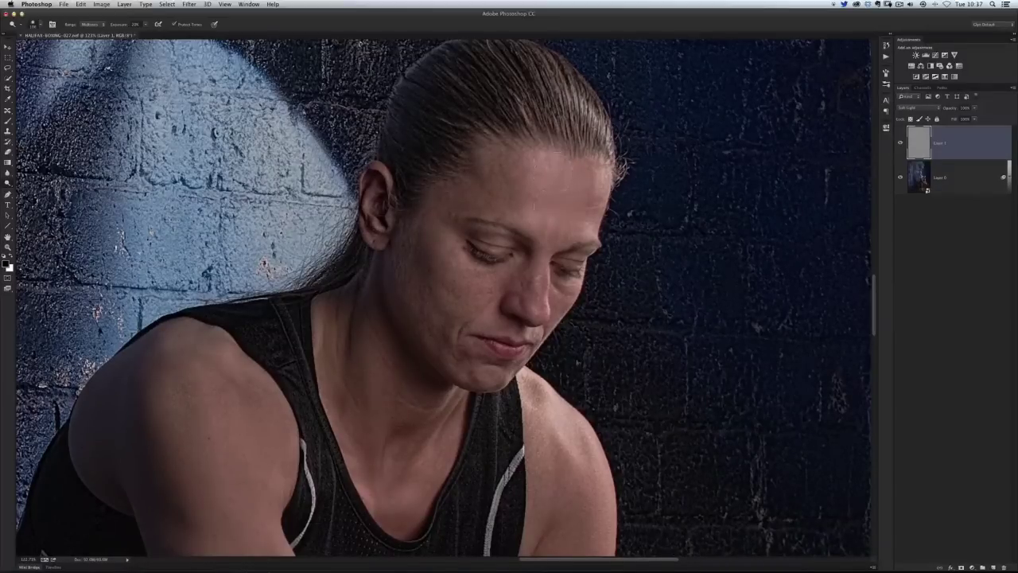
pyautogui.moveTo(533, 239)
pyautogui.mouseDown()
pyautogui.moveTo(510, 216)
pyautogui.moveTo(543, 312)
pyautogui.mouseUp()
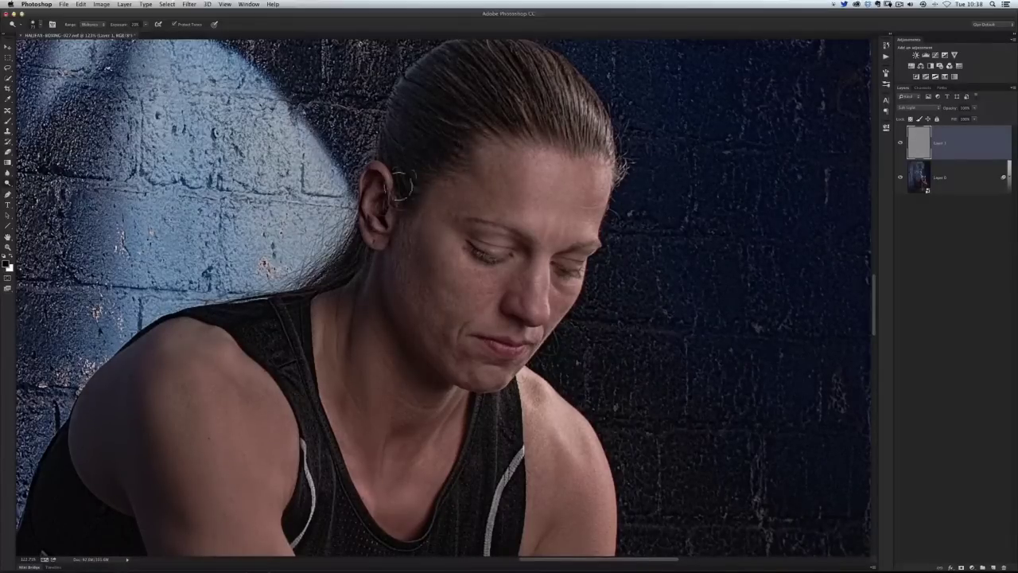
# - Compare the boxer's face with and without the dodge and burn layer
pyautogui.scroll(2, 537, 242)
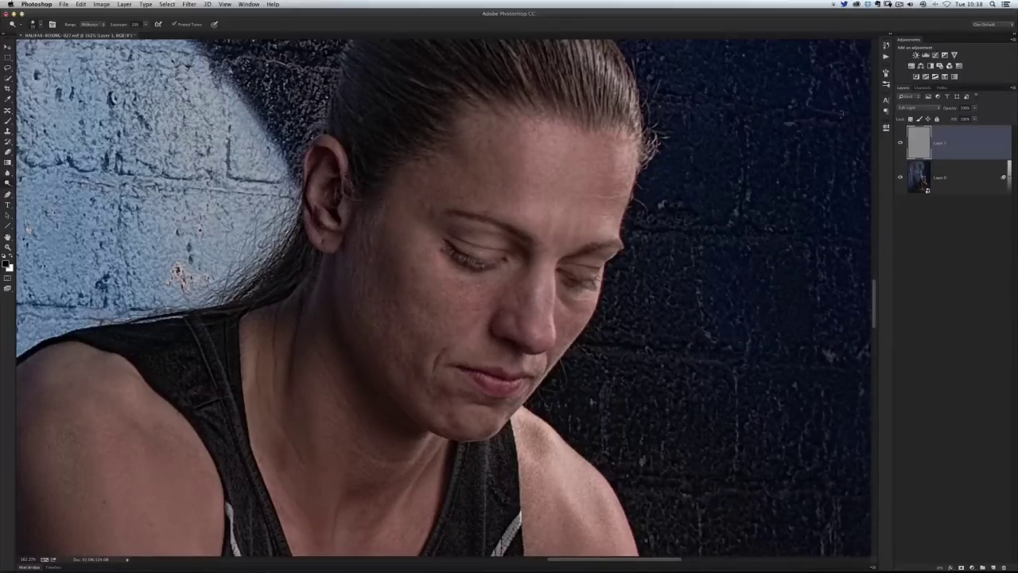
pyautogui.click(900, 144)
pyautogui.click(901, 144)
pyautogui.click(901, 144)
pyautogui.click(901, 144)
pyautogui.click(901, 144)
pyautogui.click(901, 144)
pyautogui.click(900, 144)
pyautogui.click(901, 144)
pyautogui.click(901, 145)
pyautogui.click(901, 145)
pyautogui.click(901, 145)
pyautogui.click(901, 145)
# - Dodge and burn along the boxer's cheek and jawline and around the eye on the gray layer
pyautogui.scroll(-2, 405, 278)
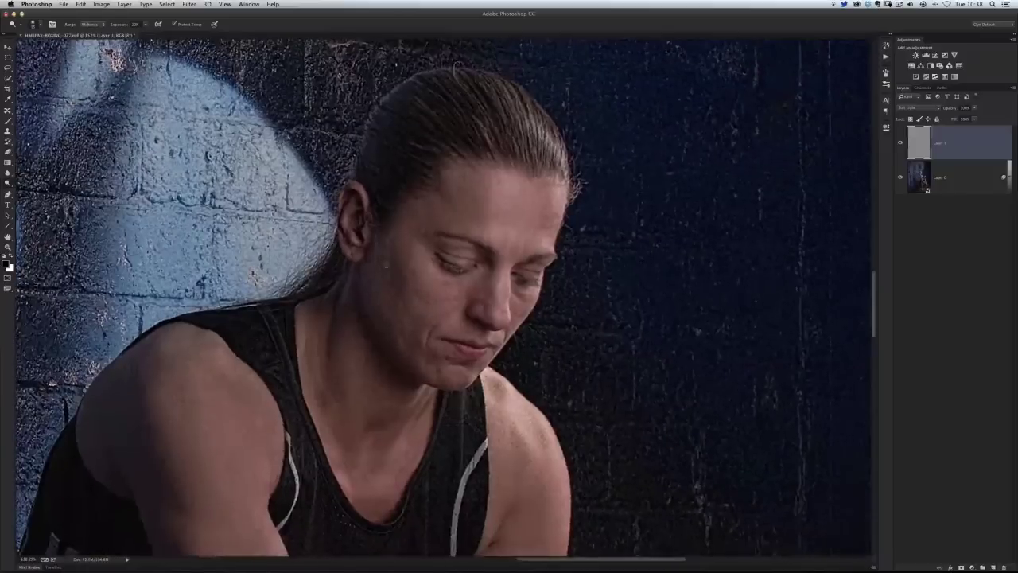
pyautogui.moveTo(352, 268)
pyautogui.mouseDown()
pyautogui.moveTo(372, 286)
pyautogui.moveTo(383, 278)
pyautogui.moveTo(381, 239)
pyautogui.moveTo(400, 322)
pyautogui.mouseUp()
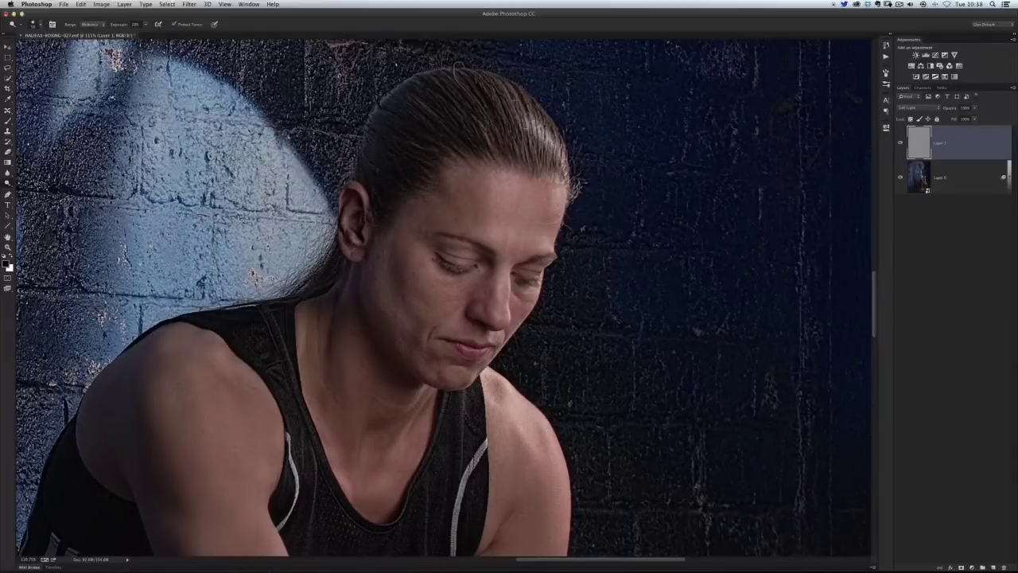
pyautogui.moveTo(382, 367); pyautogui.dragTo(385, 237)
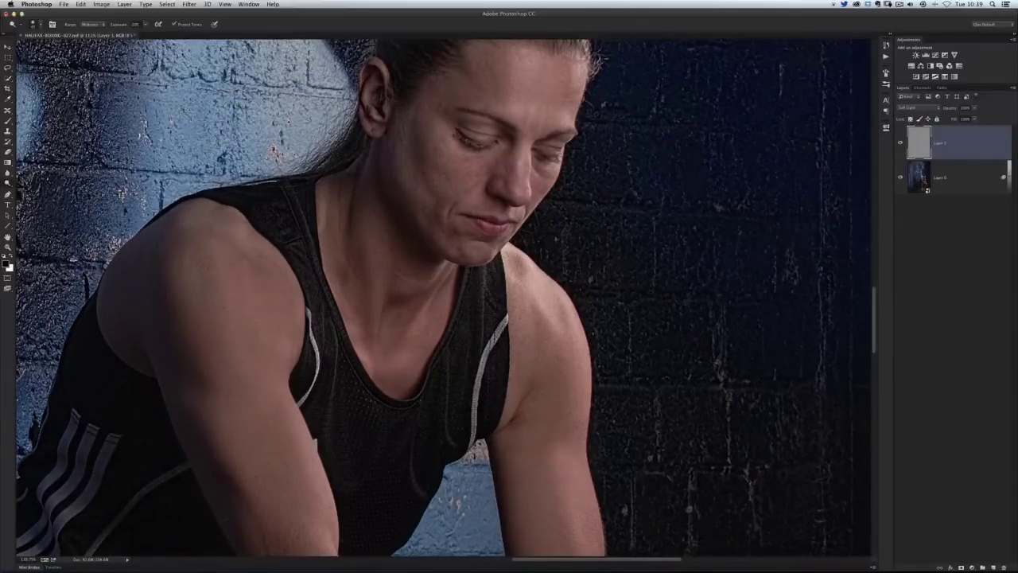
pyautogui.scroll(5, 509, 139)
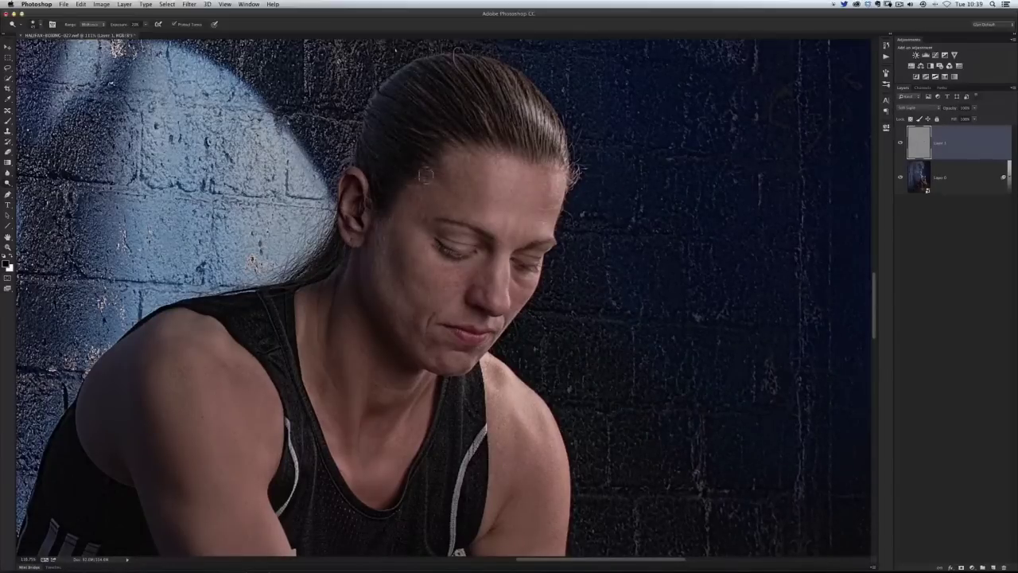
pyautogui.moveTo(430, 244)
pyautogui.mouseDown()
pyautogui.moveTo(443, 211)
pyautogui.moveTo(446, 220)
pyautogui.mouseUp()
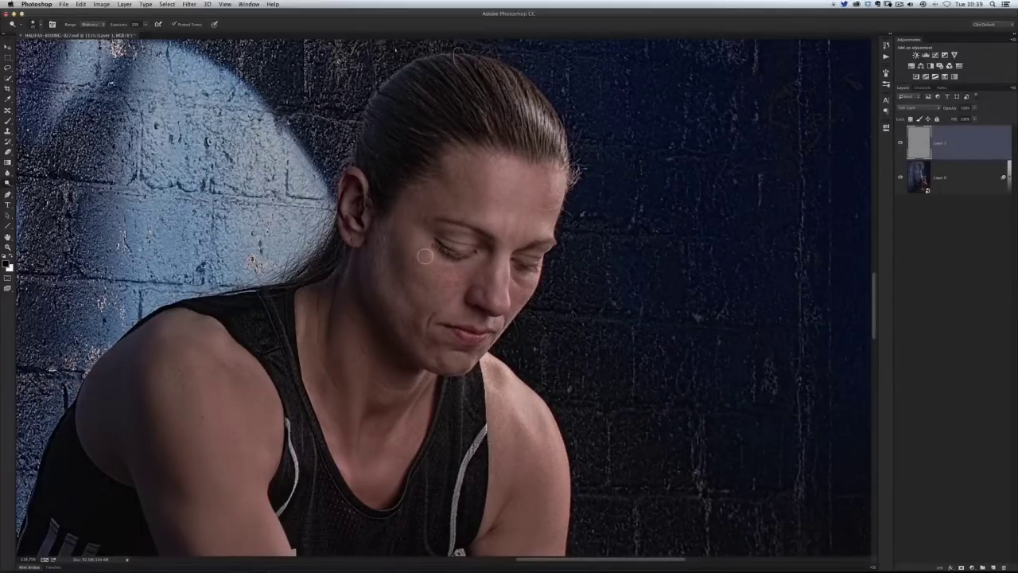
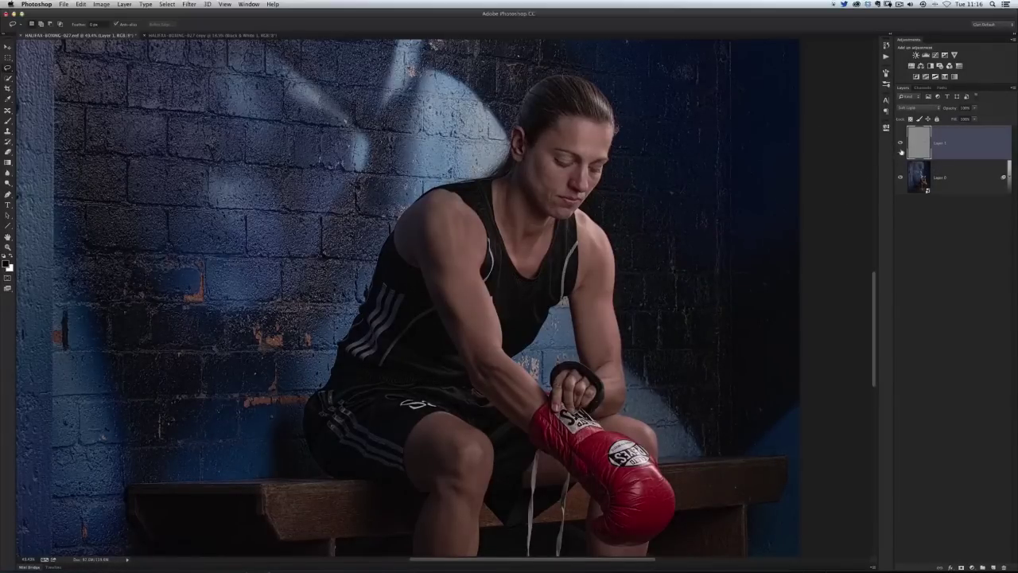
# - Show only the gray dodge and burn layer and lasso the streaky strokes on the shoulder, neck and forearm
pyautogui.keyDown('alt'); pyautogui.click(901, 143); pyautogui.keyUp('alt')
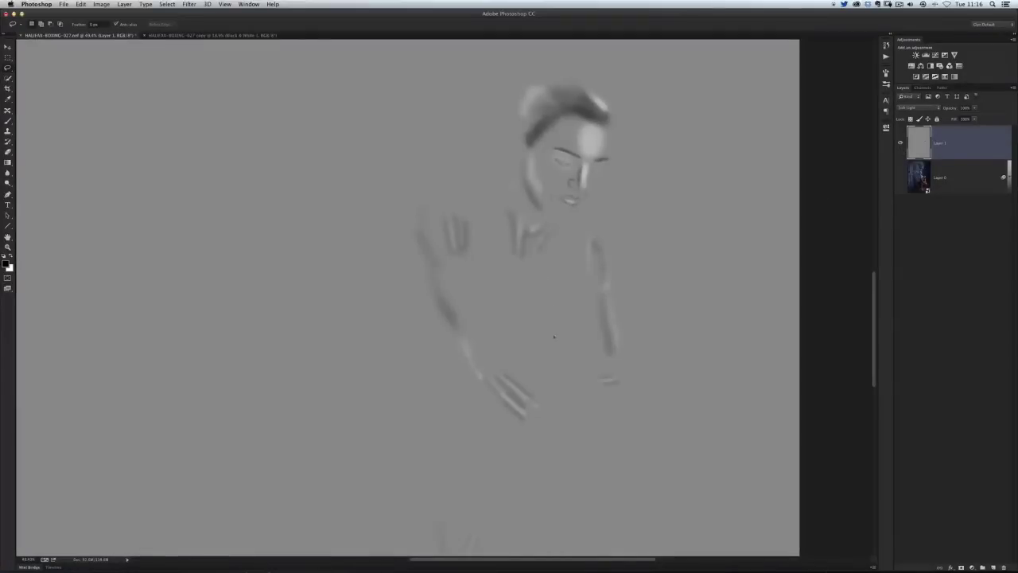
pyautogui.scroll(2, 533, 294)
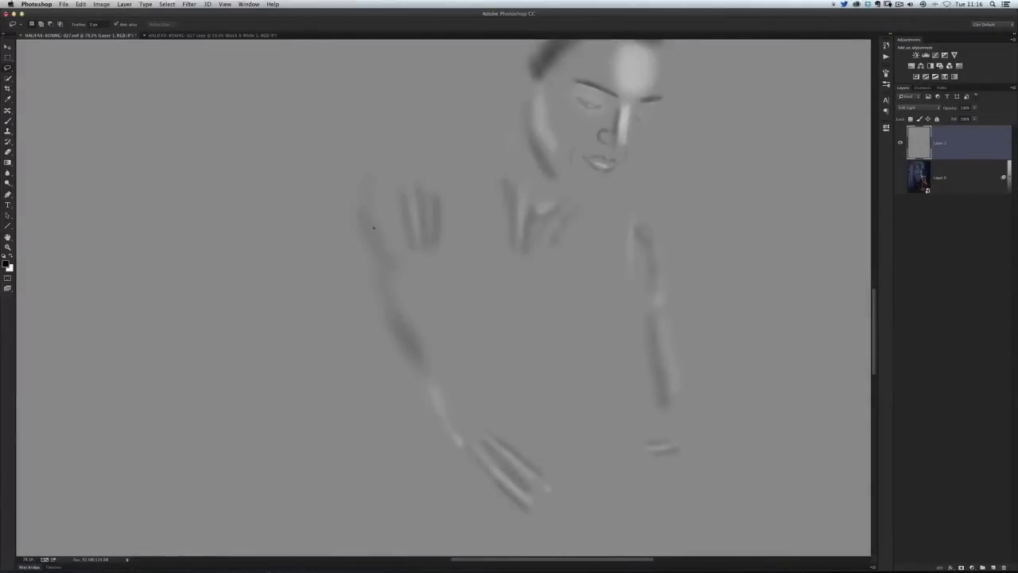
pyautogui.moveTo(388, 199); pyautogui.dragTo(388, 184)
pyautogui.moveTo(527, 165); pyautogui.dragTo(510, 167)
# - Soften the selected dodge and burn strokes with a Gaussian Blur and clear the selection
pyautogui.click(189, 4)
pyautogui.moveTo(195, 104)
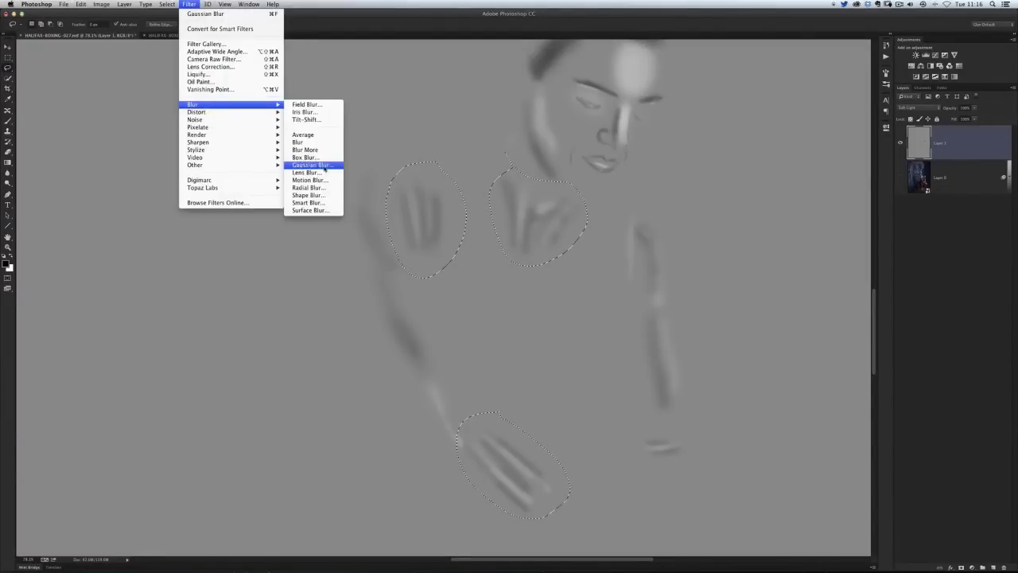
pyautogui.click(315, 165)
pyautogui.moveTo(498, 152); pyautogui.dragTo(703, 152)
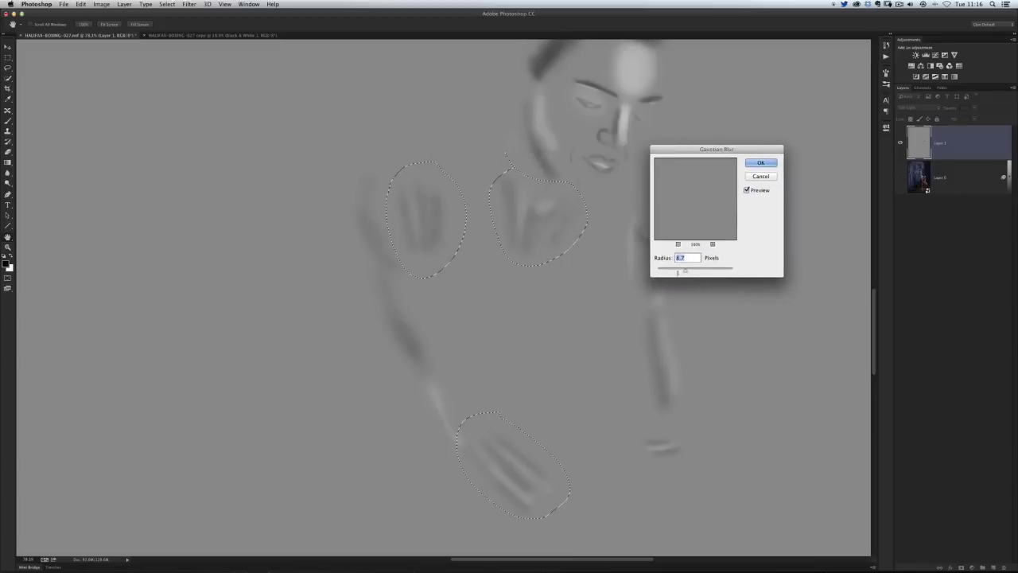
pyautogui.moveTo(686, 274)
pyautogui.mouseDown()
pyautogui.moveTo(699, 278)
pyautogui.moveTo(683, 241)
pyautogui.moveTo(687, 273)
pyautogui.mouseUp()
pyautogui.click(758, 165)
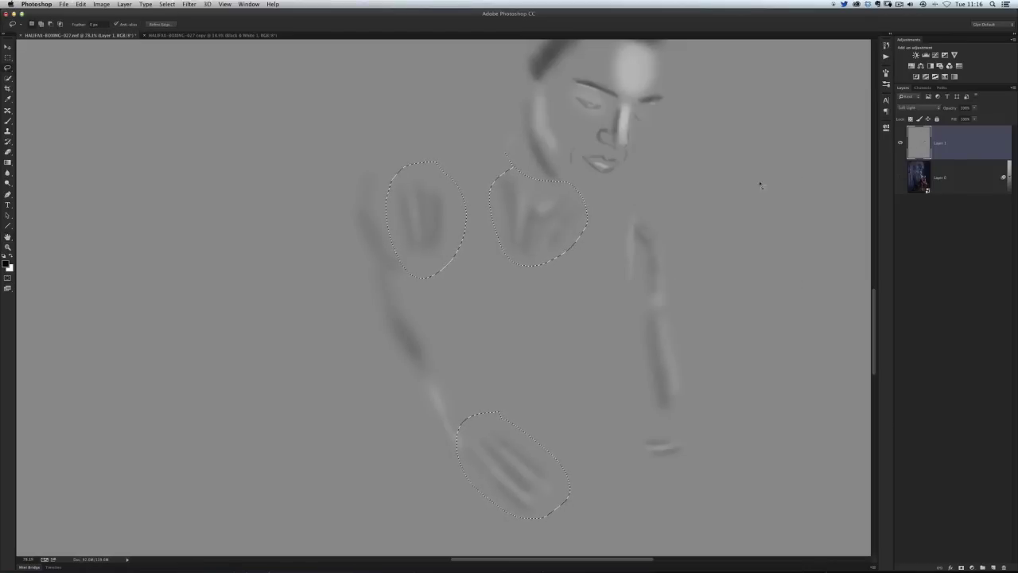
pyautogui.hotkey('ctrl', 'd')
# - Show the photo layer again and review the dodge and burn effect on the whole boxer
pyautogui.click(901, 177)
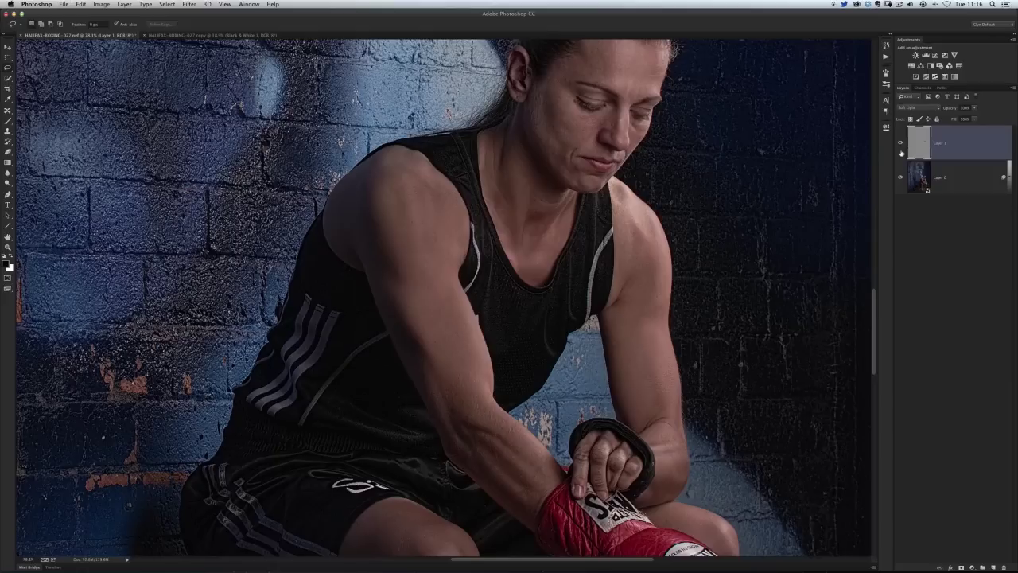
pyautogui.hotkey('ctrl', '0')
pyautogui.scroll(-3, 526, 239)
pyautogui.scroll(3, 526, 238)
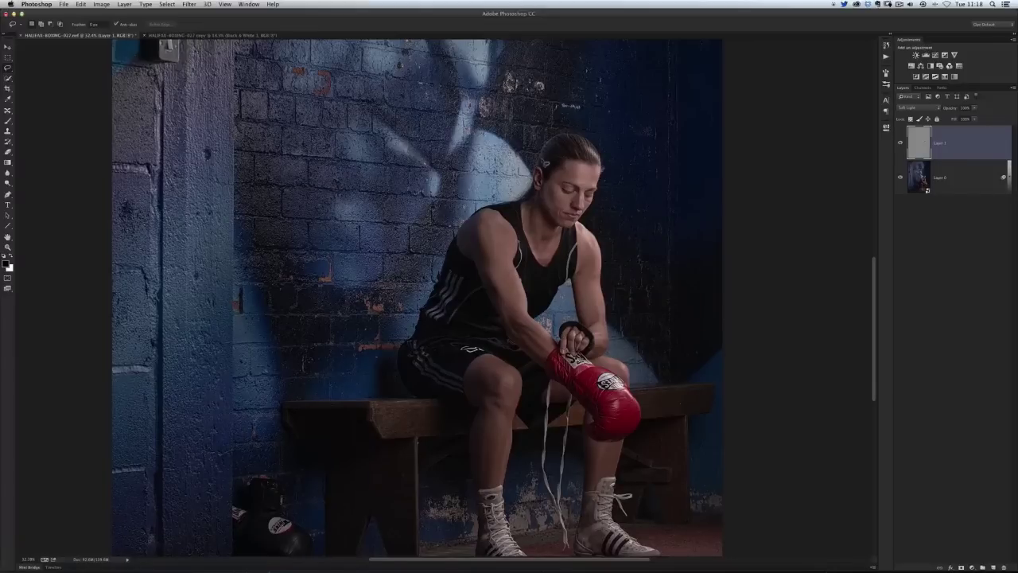
# - Combine the gray dodge and burn layer and the photo layer into a single smart object
pyautogui.scroll(-2, 506, 239)
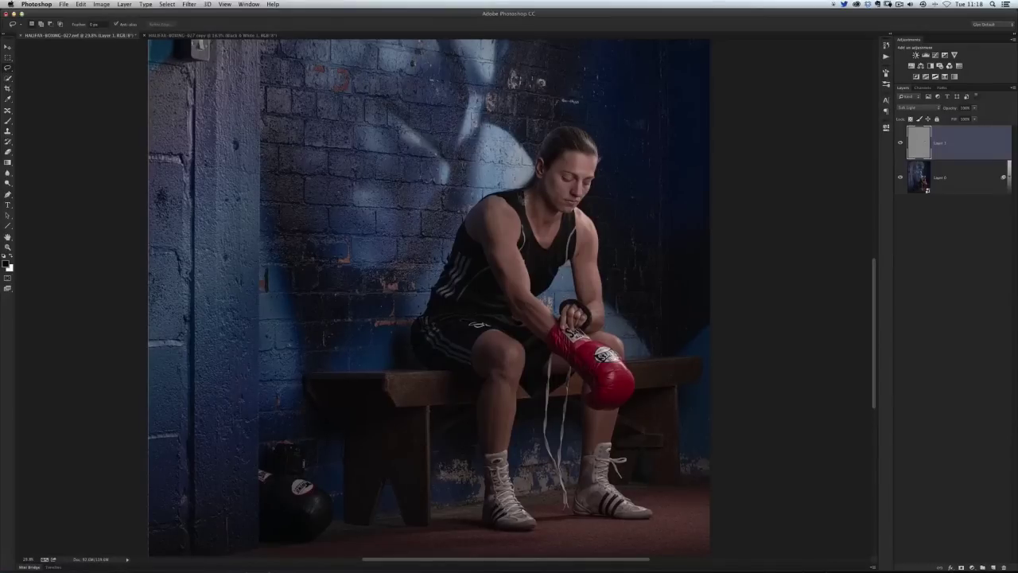
pyautogui.keyDown('shift'); pyautogui.click(966, 179); pyautogui.keyUp('shift')
pyautogui.click(1013, 88)
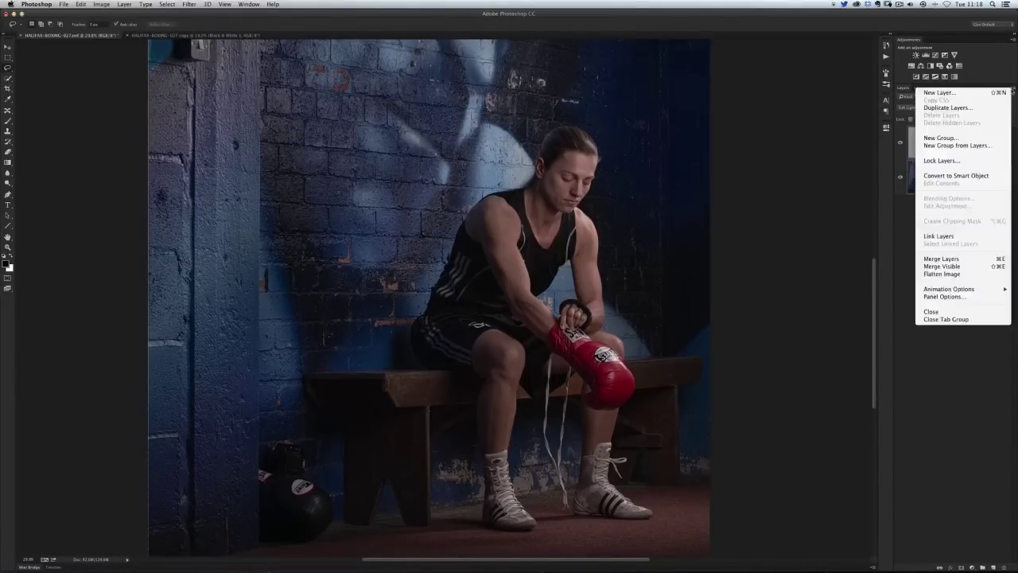
pyautogui.click(955, 175)
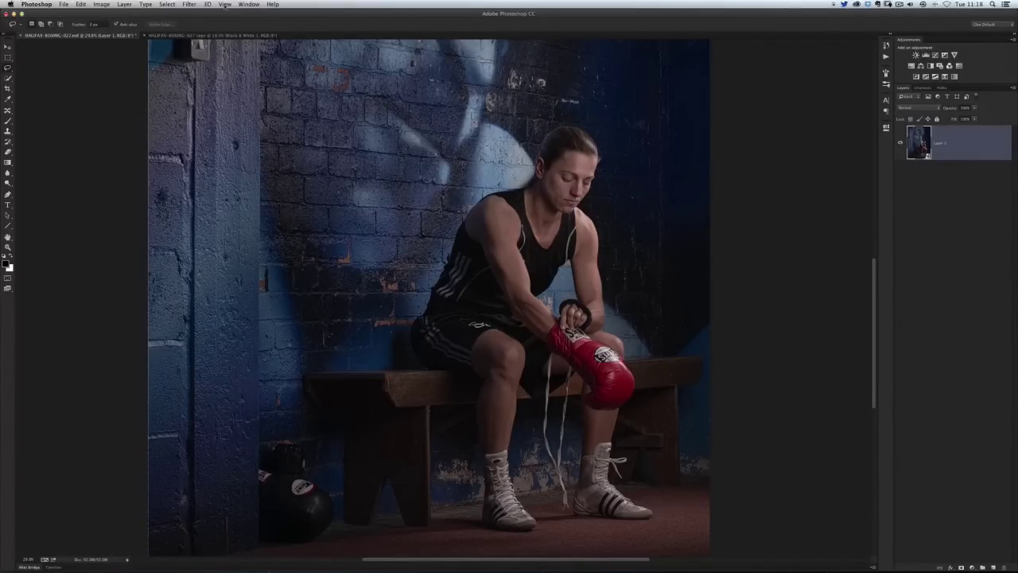
# - Open the Camera Raw filter on the smart object and raise Clarity to about +70
pyautogui.click(190, 4)
pyautogui.click(205, 60)
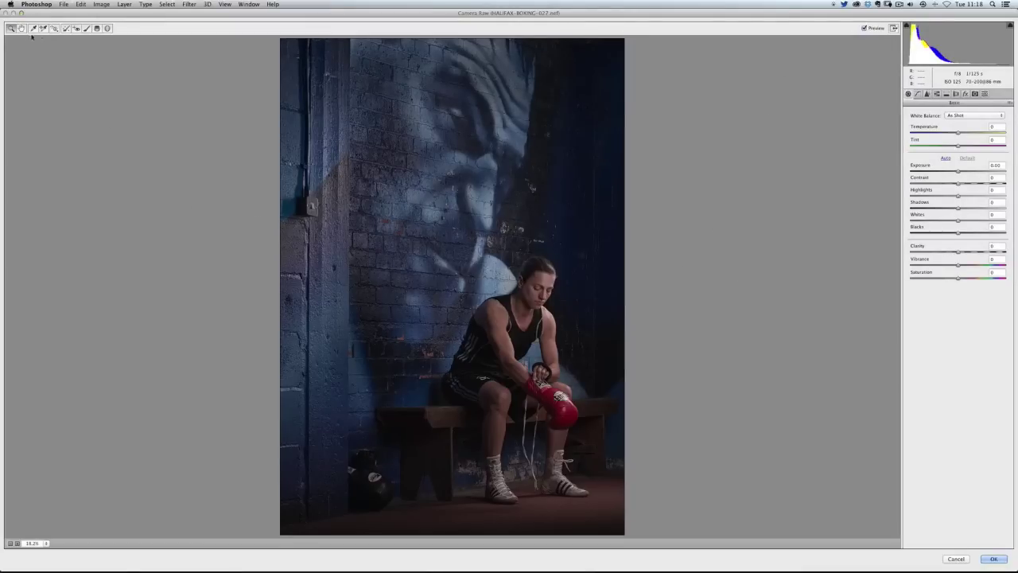
pyautogui.click(530, 284)
pyautogui.click(549, 302)
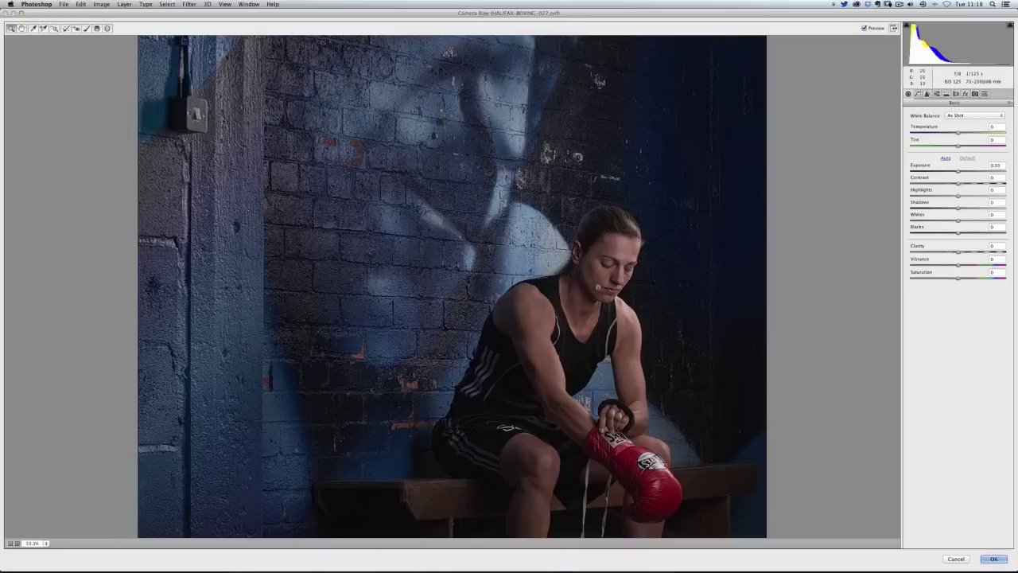
pyautogui.click(958, 253)
pyautogui.moveTo(958, 252); pyautogui.dragTo(992, 251)
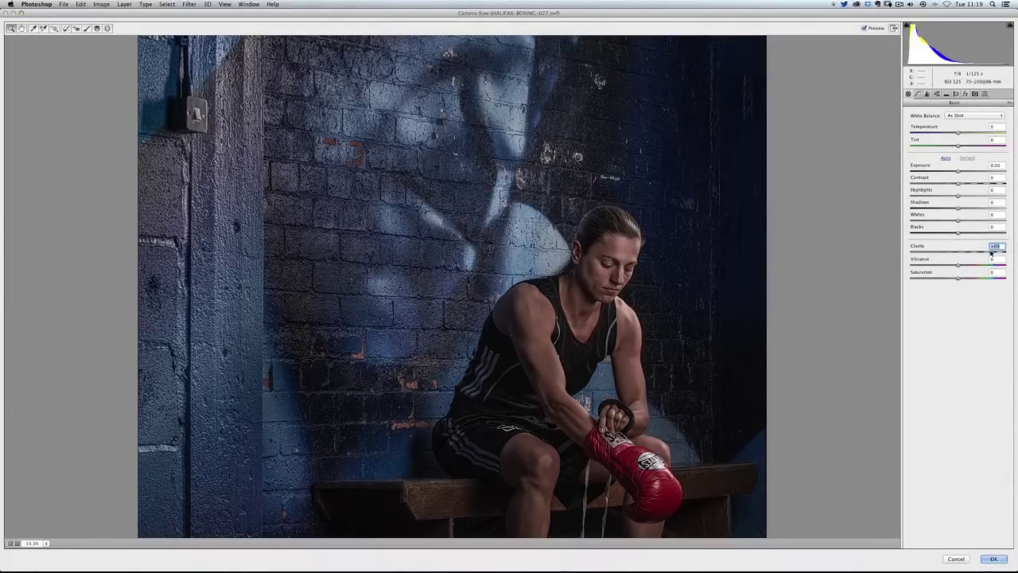
pyautogui.moveTo(991, 251); pyautogui.dragTo(994, 252)
# - Compare the photo with and without the Clarity increase using the Camera Raw preview
pyautogui.click(864, 28)
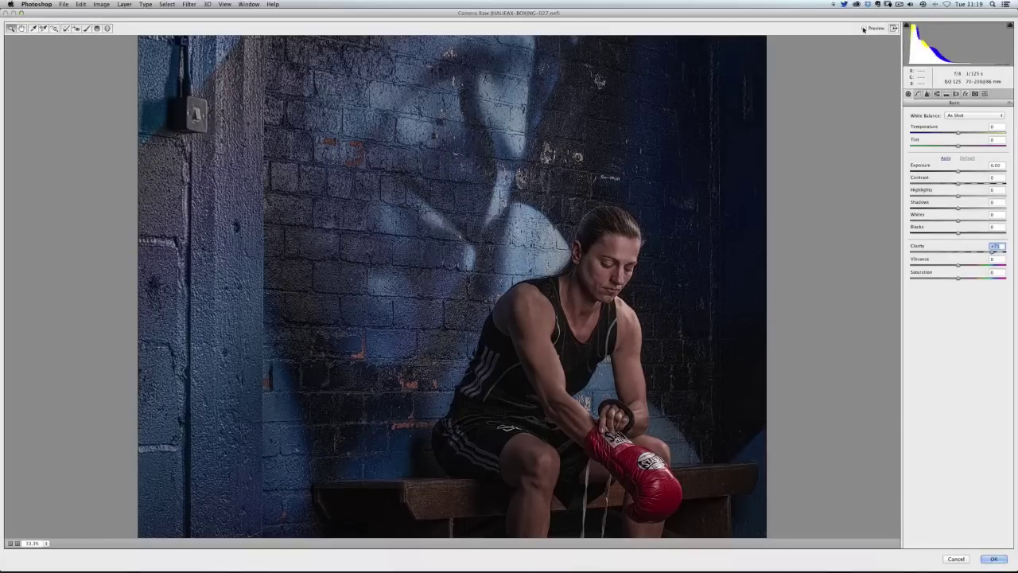
pyautogui.click(865, 28)
pyautogui.click(865, 29)
pyautogui.click(865, 29)
pyautogui.click(865, 29)
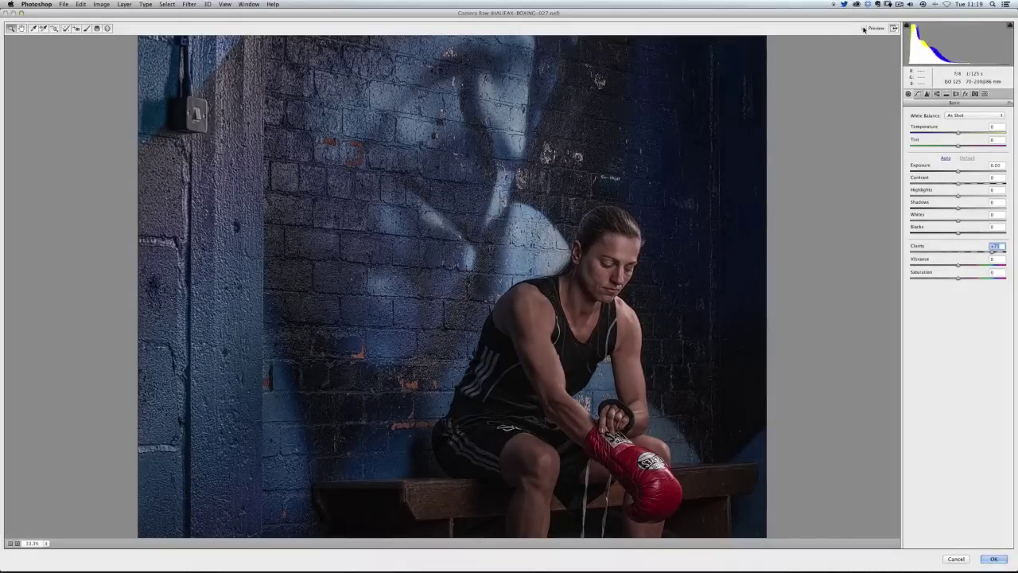
pyautogui.click(864, 29)
pyautogui.click(865, 29)
pyautogui.click(864, 29)
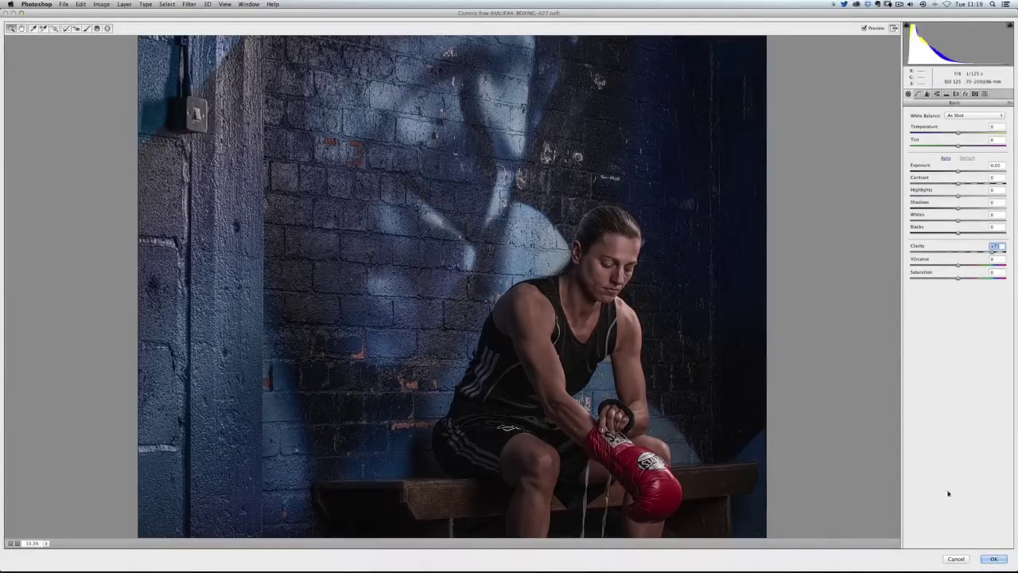
# - Apply the Clarity adjustment as a smart filter and collapse the layer's smart filter list
pyautogui.click(994, 559)
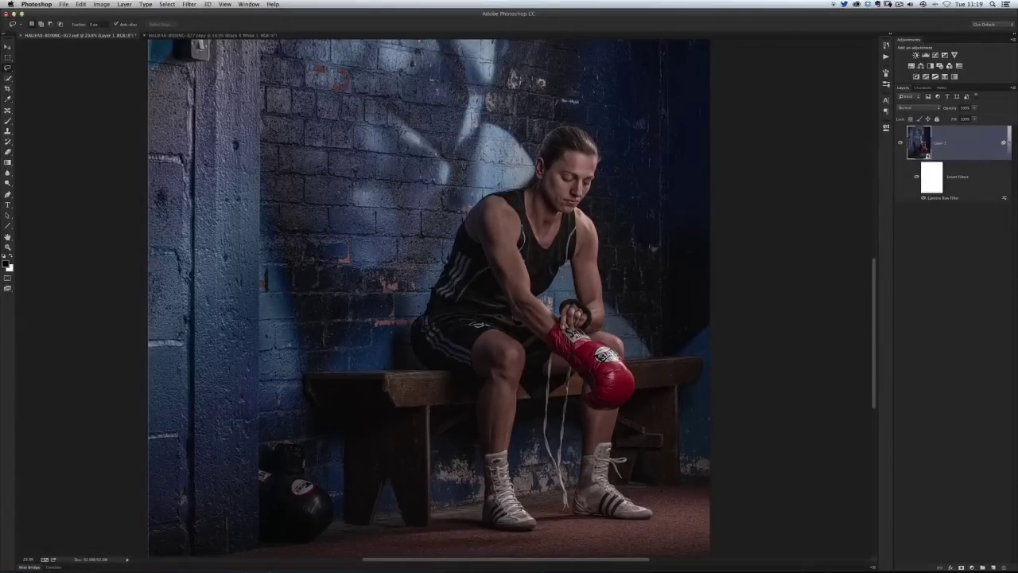
pyautogui.press('super+minus')
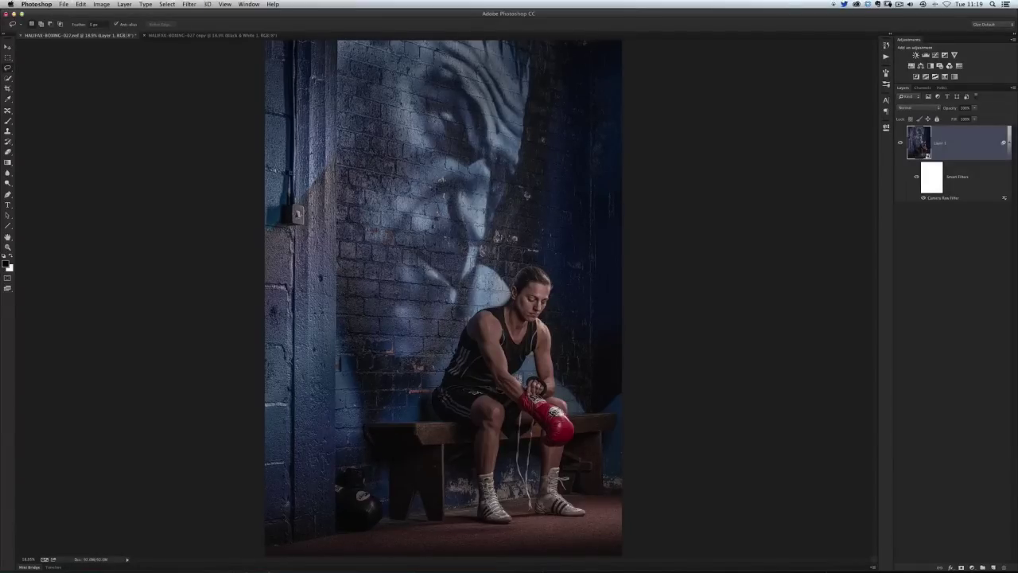
pyautogui.click(1009, 144)
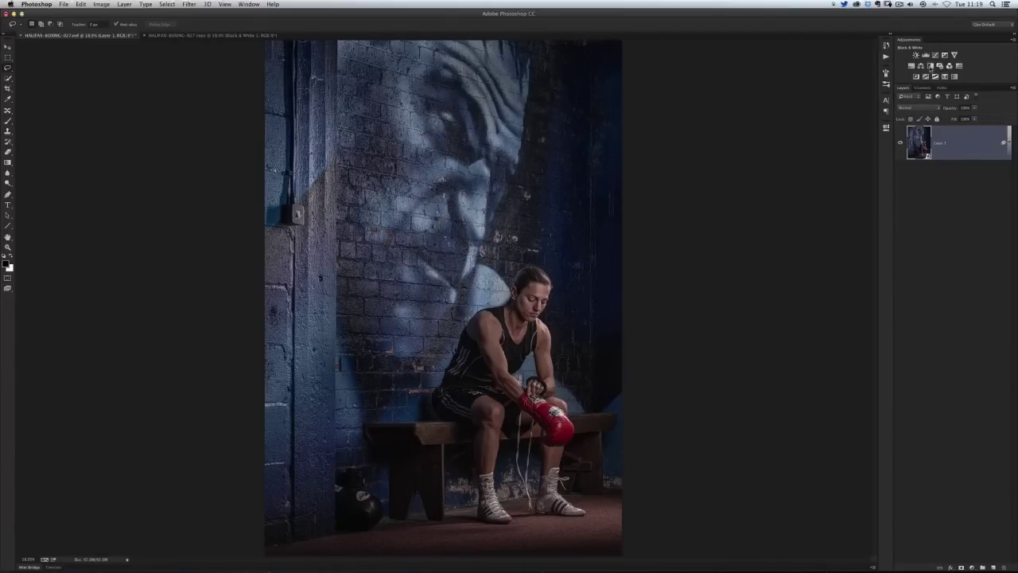
# - Add a Black & White adjustment layer above the photo and lower its opacity to about 50%
pyautogui.click(930, 68)
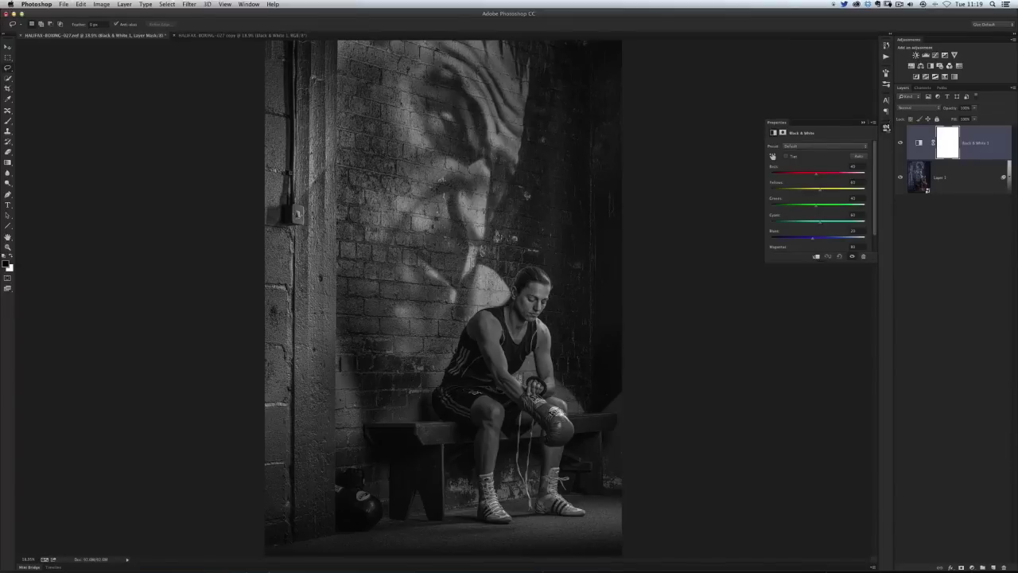
pyautogui.click(887, 126)
pyautogui.moveTo(952, 109); pyautogui.dragTo(935, 107)
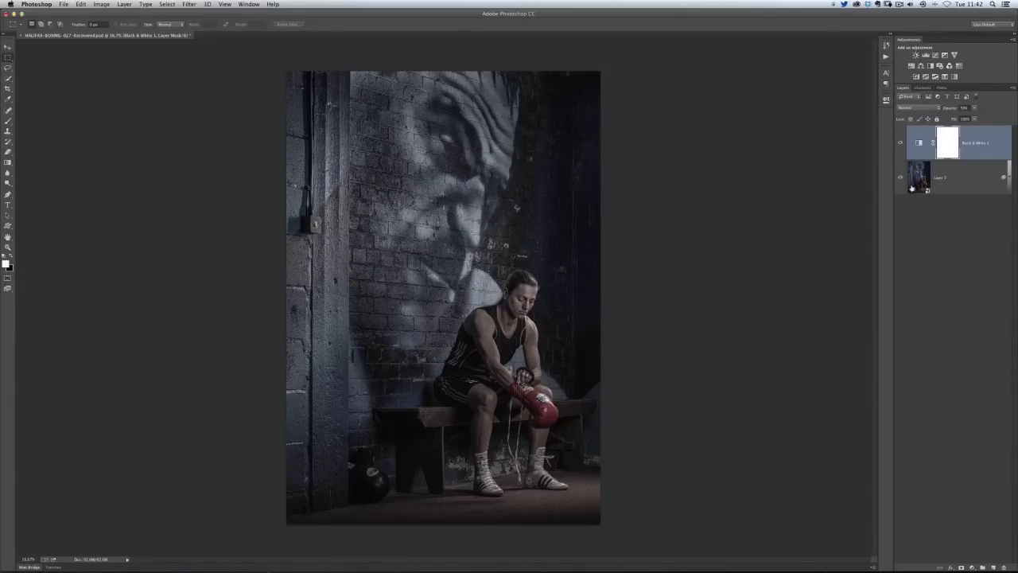
# - Combine the Black & White adjustment and the photo layer into one smart object
pyautogui.click(969, 176)
pyautogui.click(1013, 87)
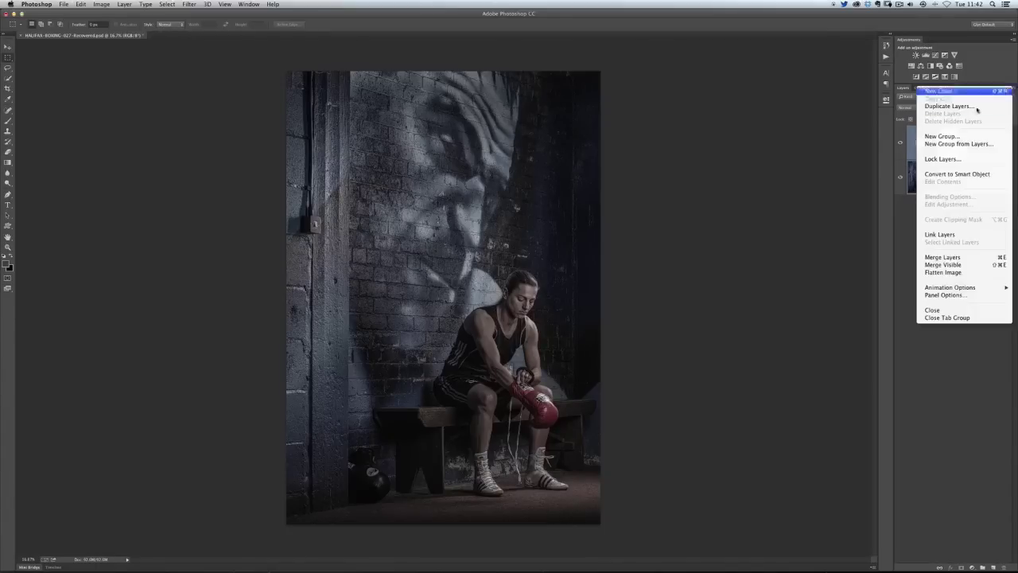
pyautogui.click(972, 186)
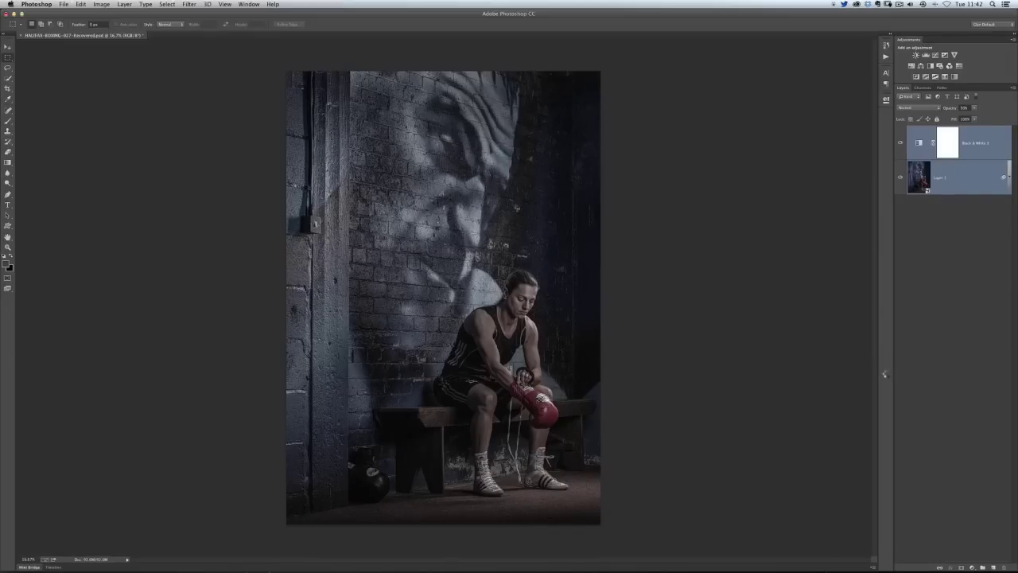
pyautogui.press('super+e')
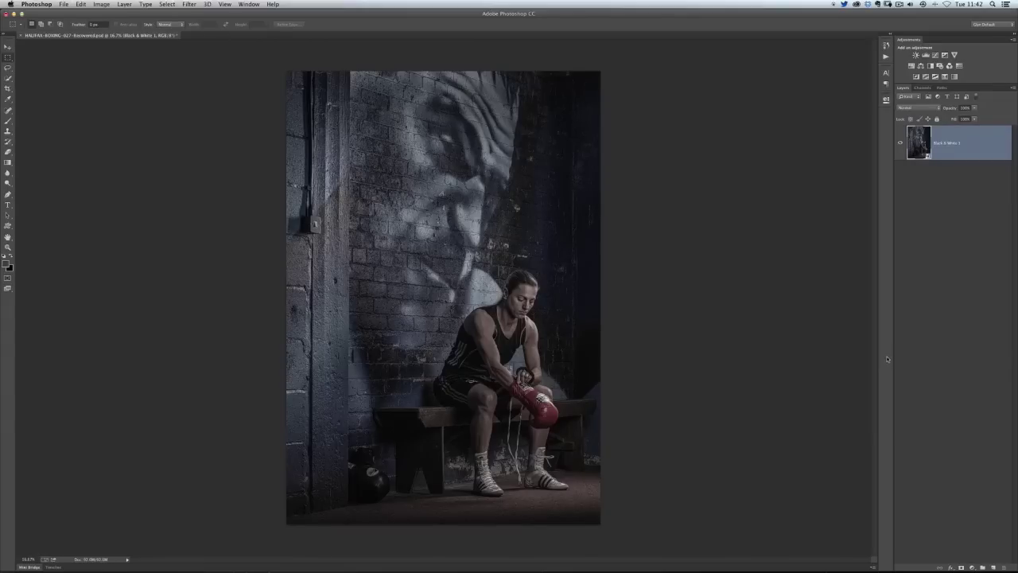
# - In the Camera Raw filter, place a large Radial Filter ellipse over the photo, darkening the outside with exposure -1.70
pyautogui.click(190, 4)
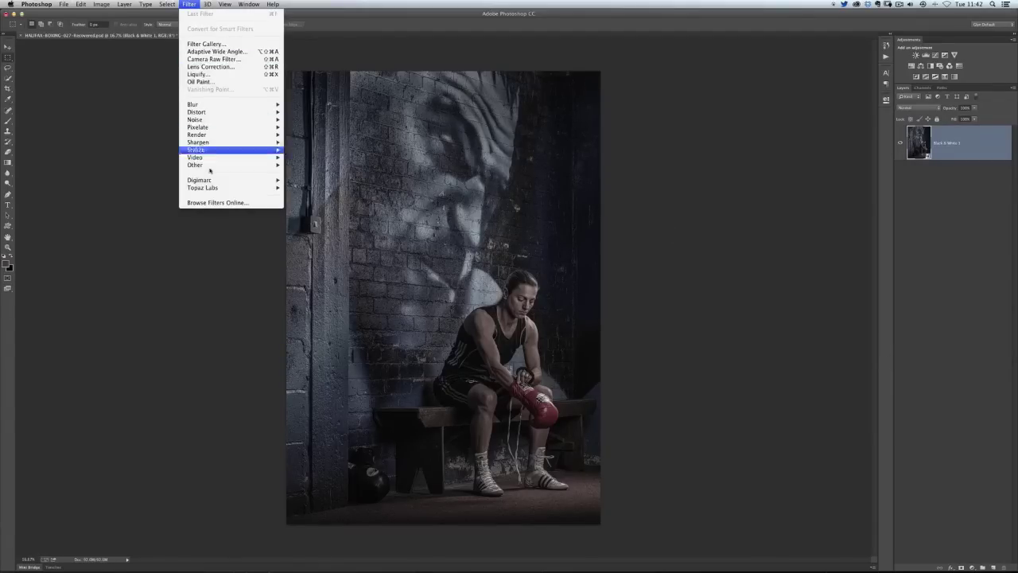
pyautogui.click(200, 62)
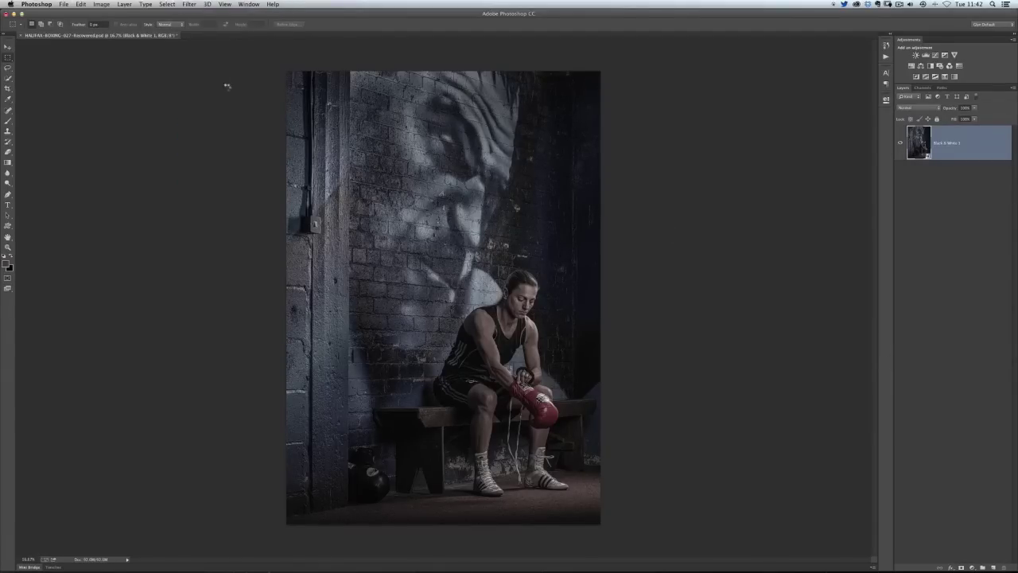
pyautogui.press('super+shift+a')
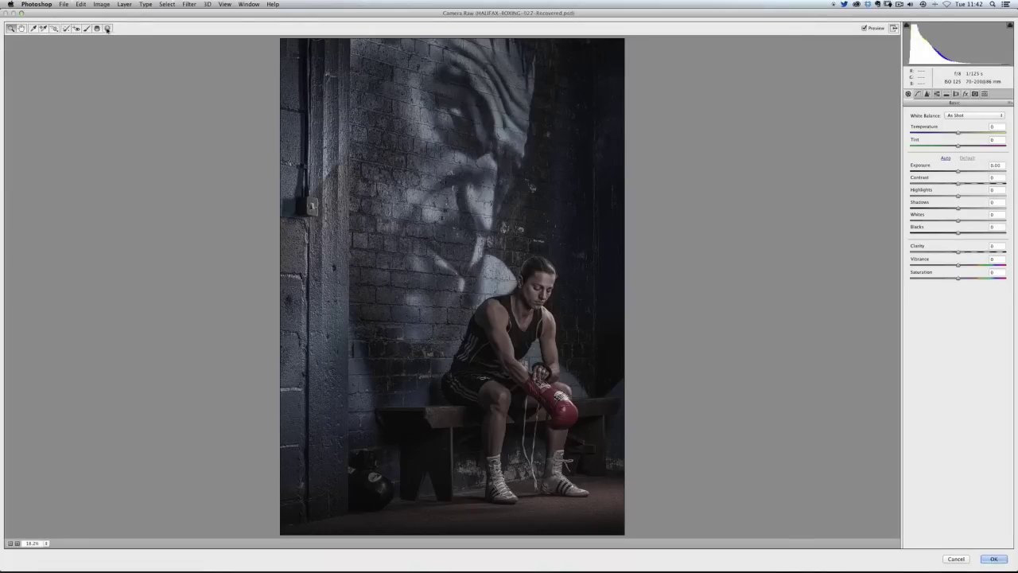
pyautogui.click(108, 27)
pyautogui.moveTo(465, 280); pyautogui.dragTo(476, 302)
pyautogui.moveTo(388, 147); pyautogui.dragTo(335, 101)
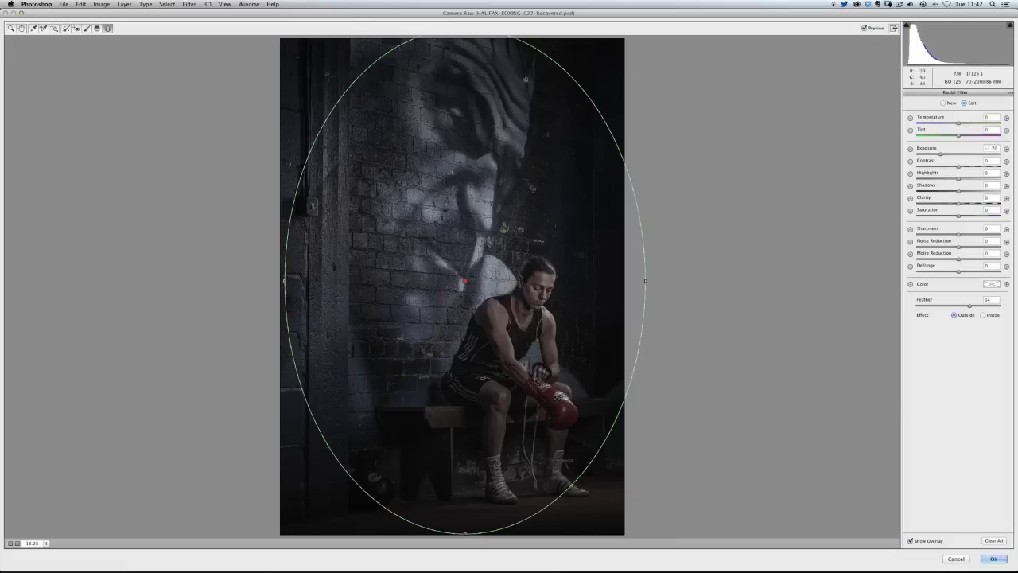
# - Shift the radial ellipse toward the boxer, fine-tune its exposure, and apply the Camera Raw filter
pyautogui.moveTo(465, 281); pyautogui.dragTo(501, 291)
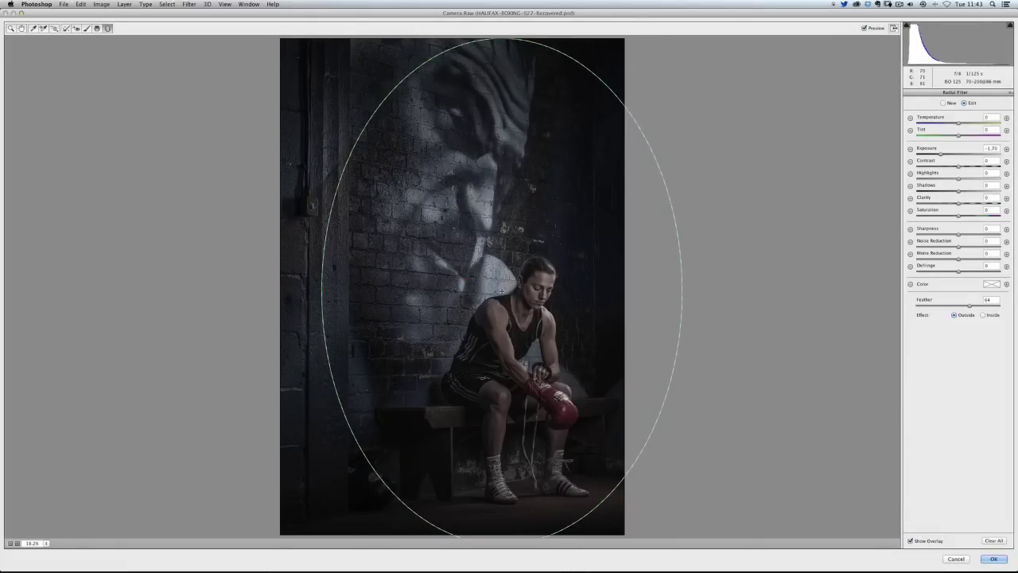
pyautogui.moveTo(502, 287); pyautogui.dragTo(502, 287)
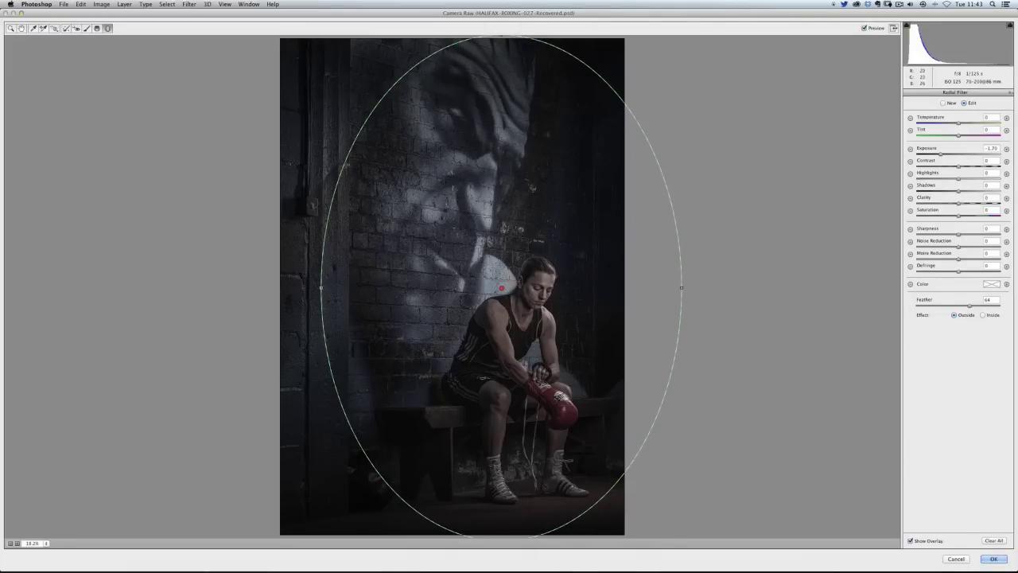
pyautogui.moveTo(943, 157); pyautogui.dragTo(942, 157)
pyautogui.click(994, 559)
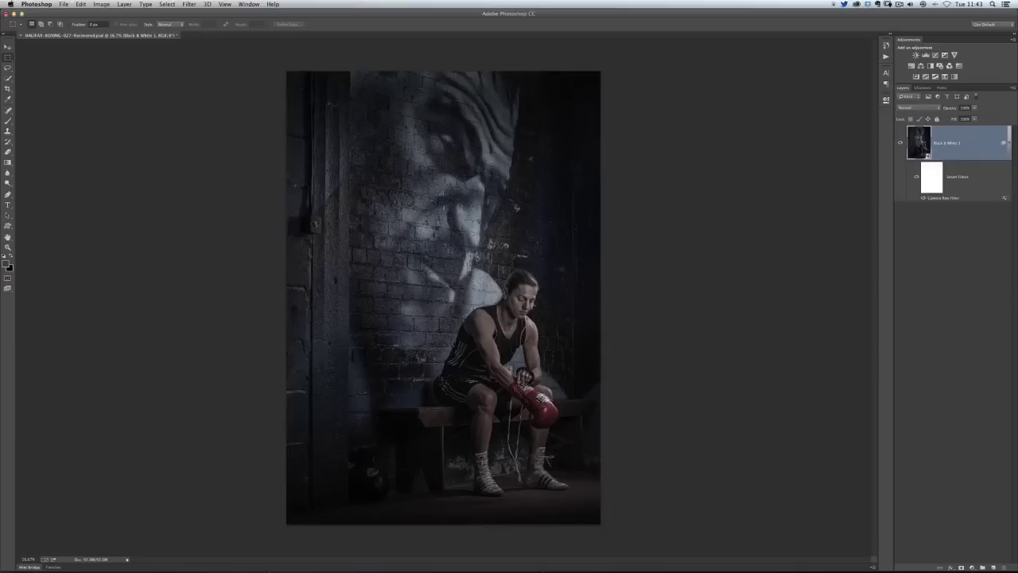
# - Paint black with a large brush on the smart filter mask over the floor and bench around the boxer's feet
pyautogui.click(932, 176)
pyautogui.press('b')
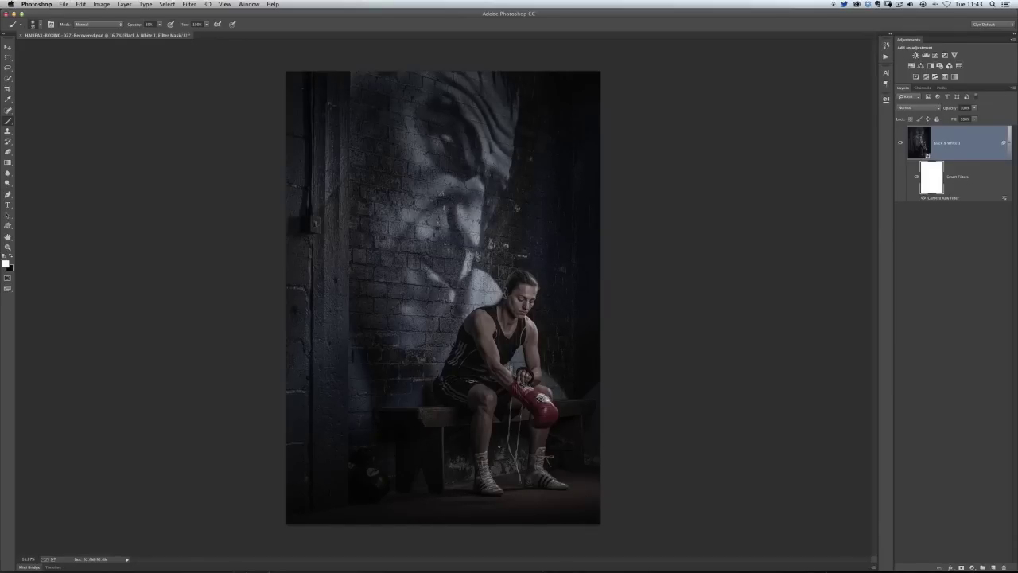
pyautogui.press(']')
pyautogui.press(']')
pyautogui.press(']')
pyautogui.press(']')
pyautogui.press(']')
pyautogui.press(']')
pyautogui.press(']')
pyautogui.press(']')
pyautogui.press('x')
pyautogui.moveTo(588, 481)
pyautogui.mouseDown()
pyautogui.moveTo(496, 491)
pyautogui.moveTo(576, 483)
pyautogui.moveTo(572, 505)
pyautogui.moveTo(528, 482)
pyautogui.moveTo(489, 482)
pyautogui.moveTo(525, 477)
pyautogui.mouseUp()
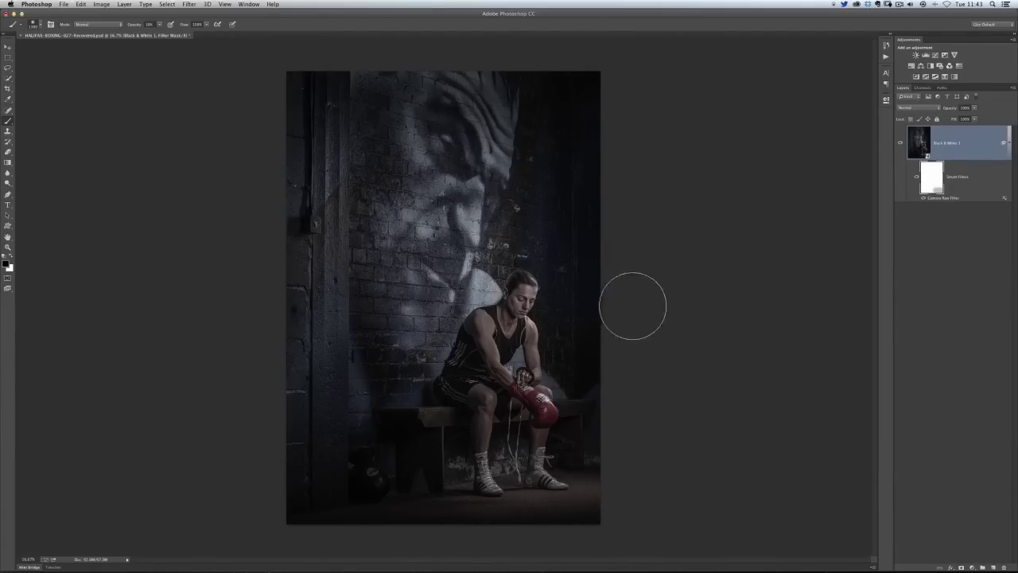
pyautogui.press('v')
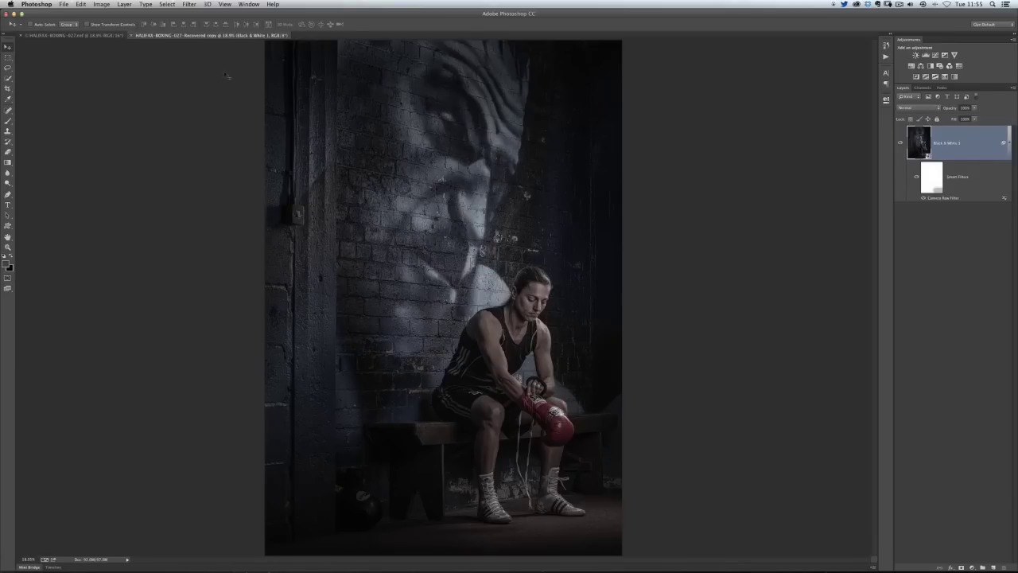
# - Compare the original HALIFAX-BOXING-027 photo with the finished retouch, including a side-by-side view
pyautogui.click(102, 36)
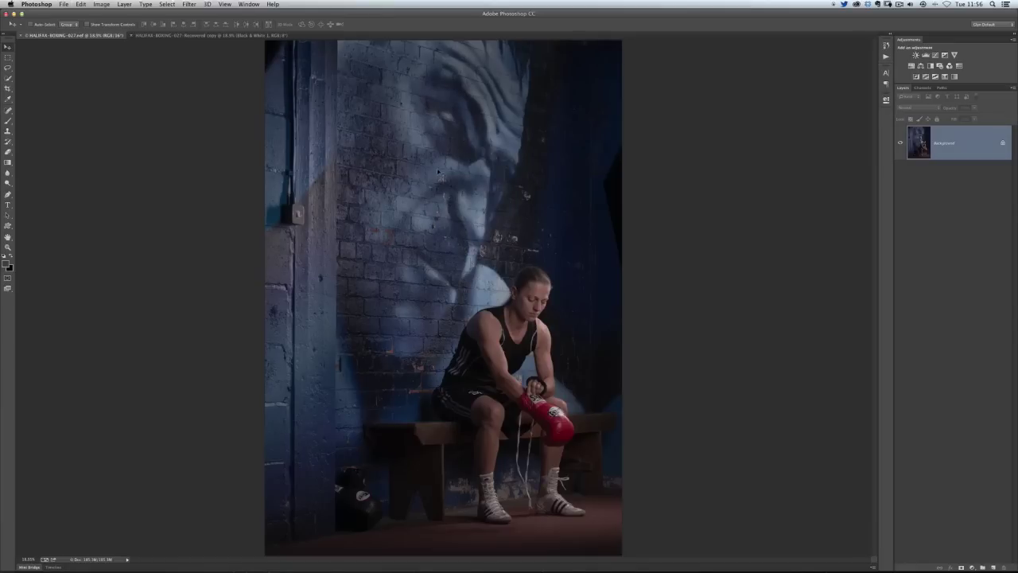
pyautogui.click(220, 36)
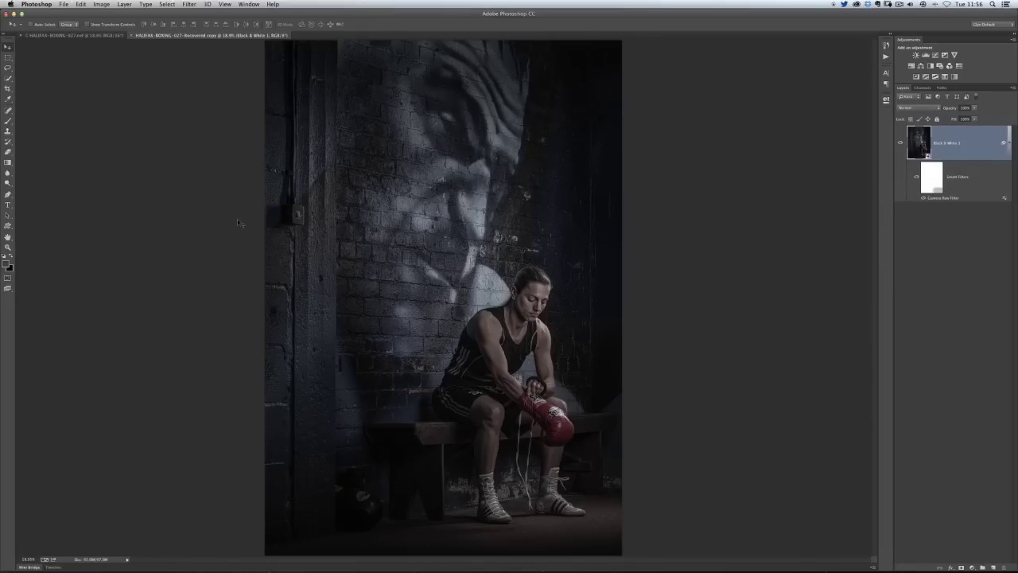
pyautogui.press('super+Tab')
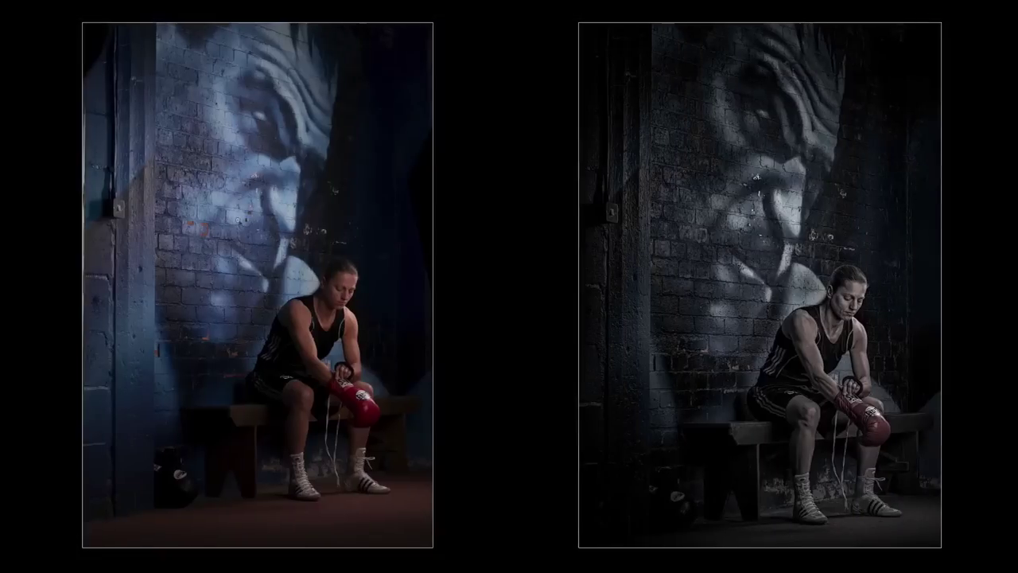